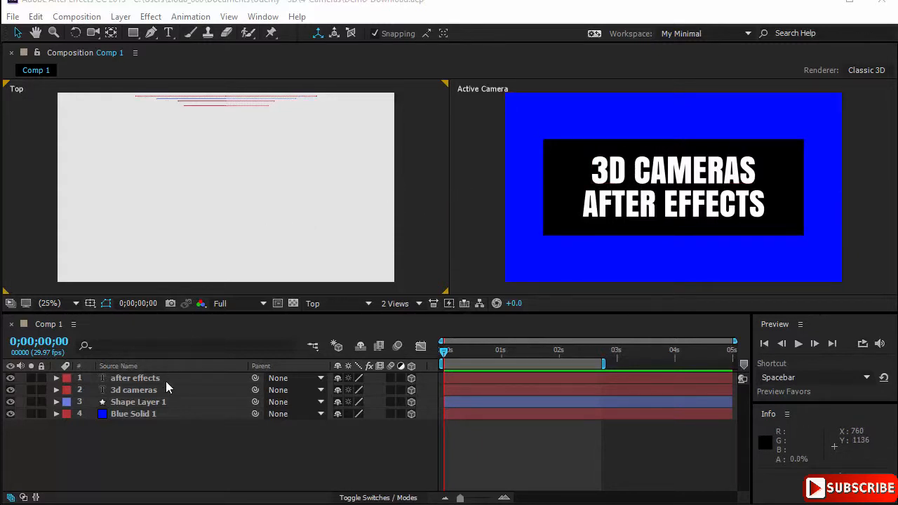
- Add a two-node camera with the 35mm preset to Comp 1
right_click(228, 181)
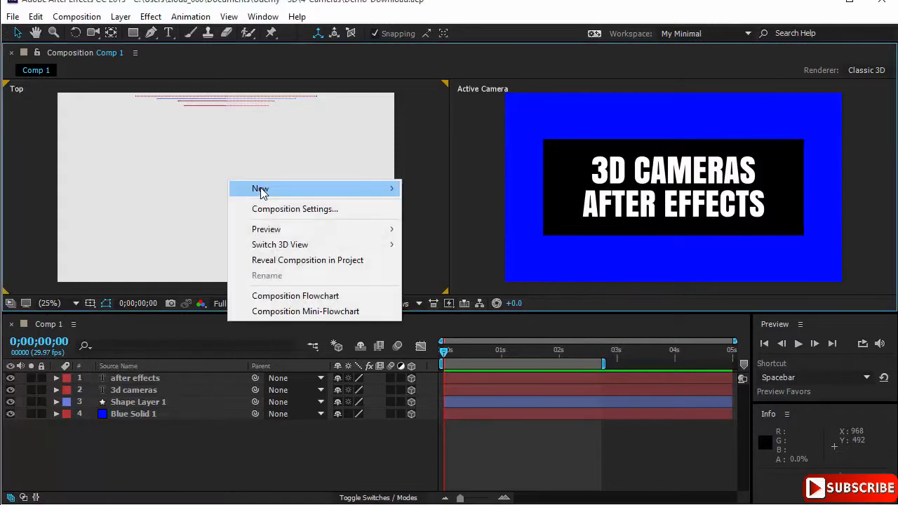
mouse_move(260, 194)
click(482, 254)
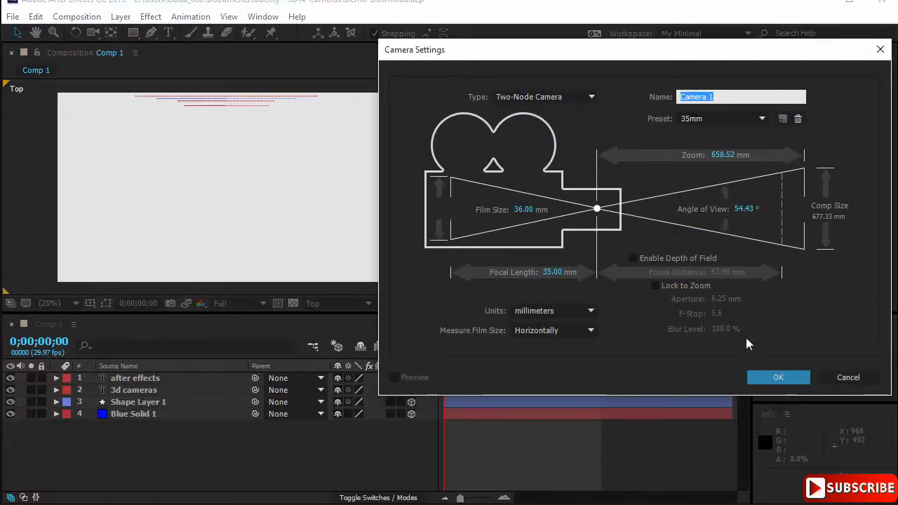
click(768, 377)
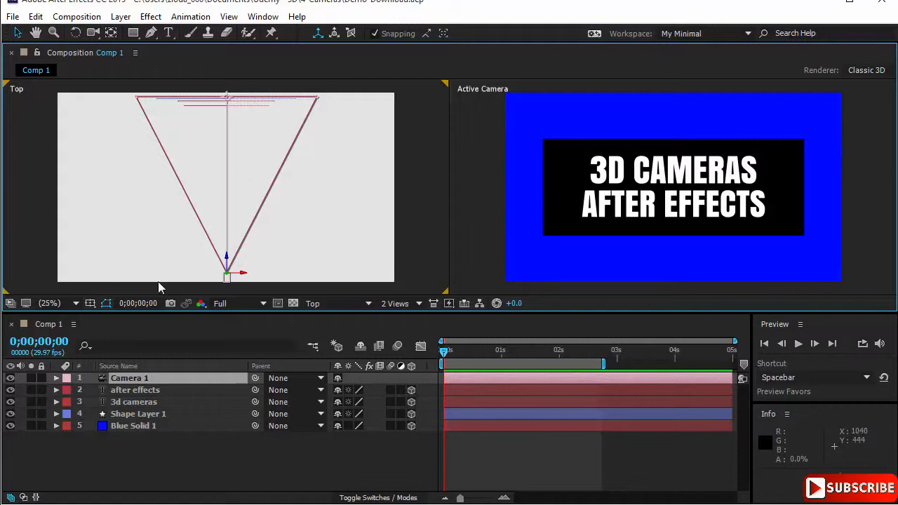
- Expand Camera 1's Transform group and examine its Point of Interest, Position, Orientation and X, Y and Z Rotation properties
click(56, 378)
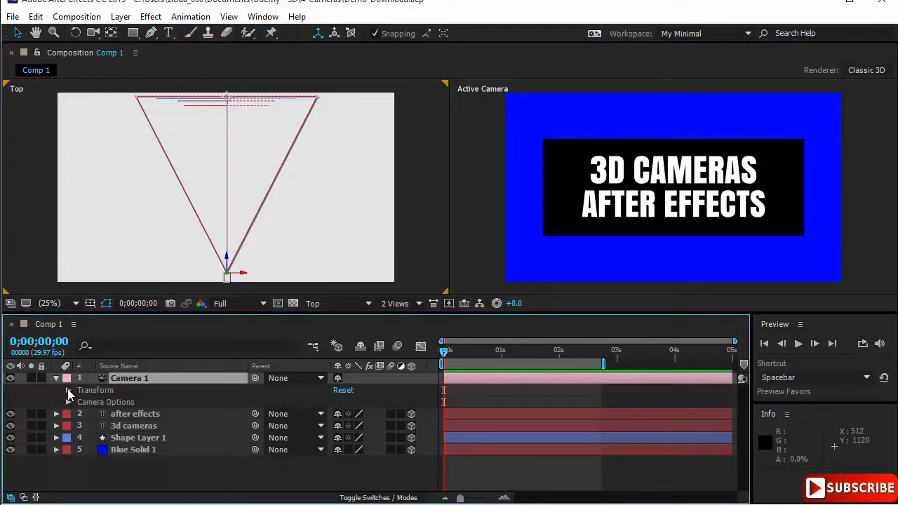
click(68, 390)
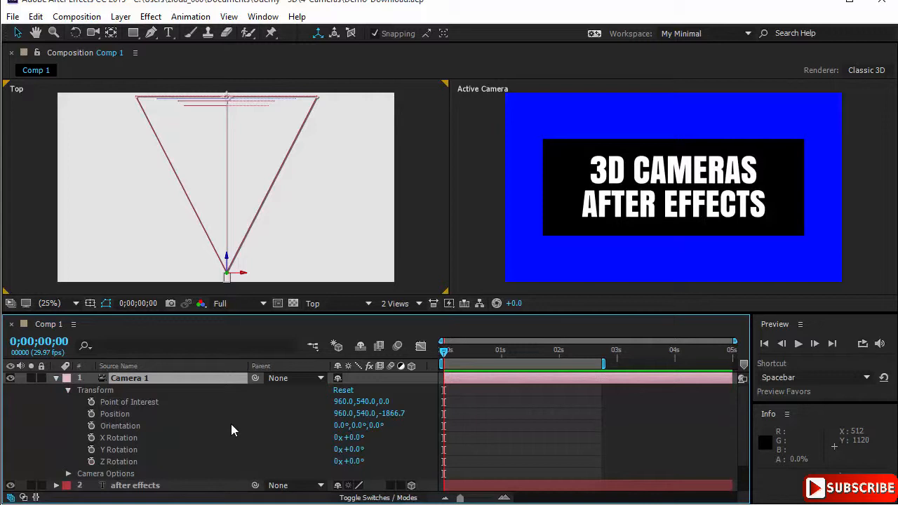
click(189, 402)
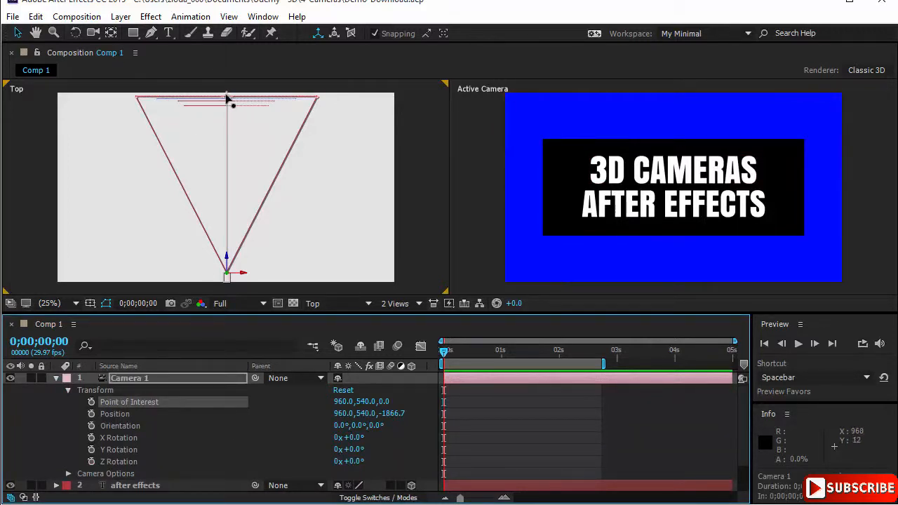
click(123, 416)
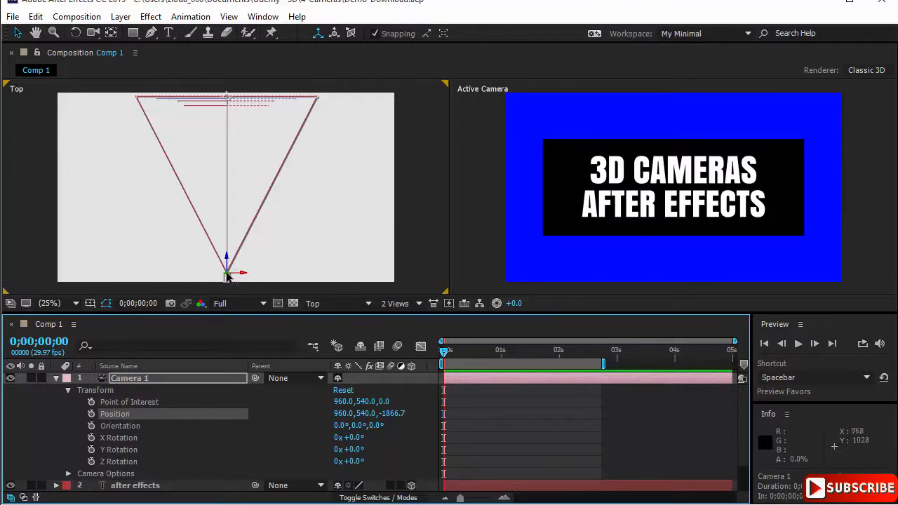
click(152, 428)
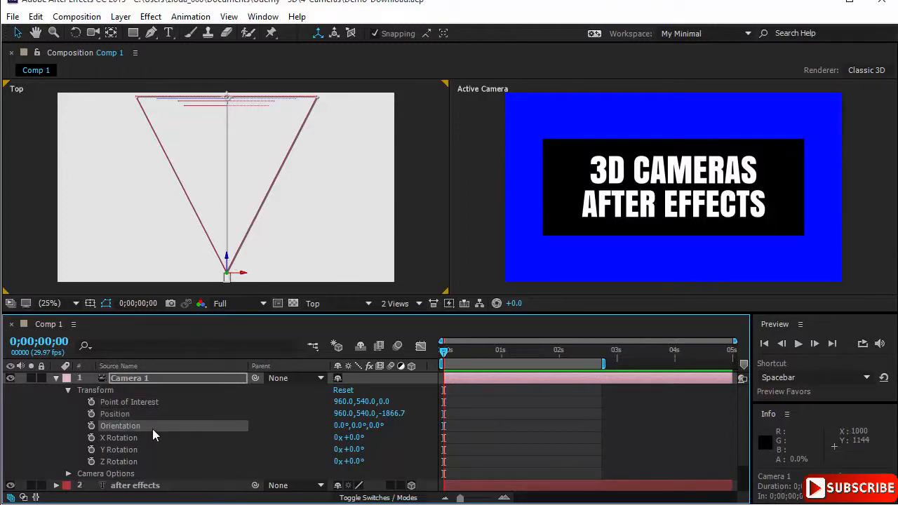
click(147, 437)
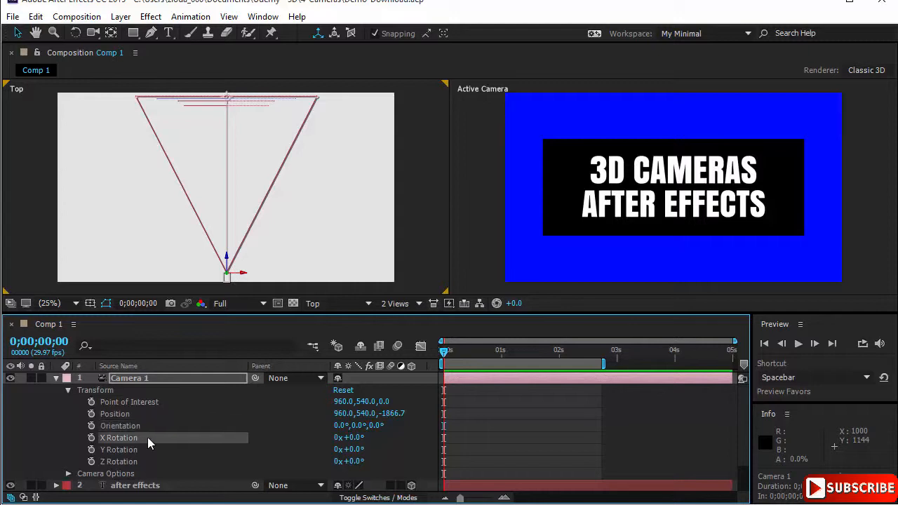
click(144, 450)
click(145, 462)
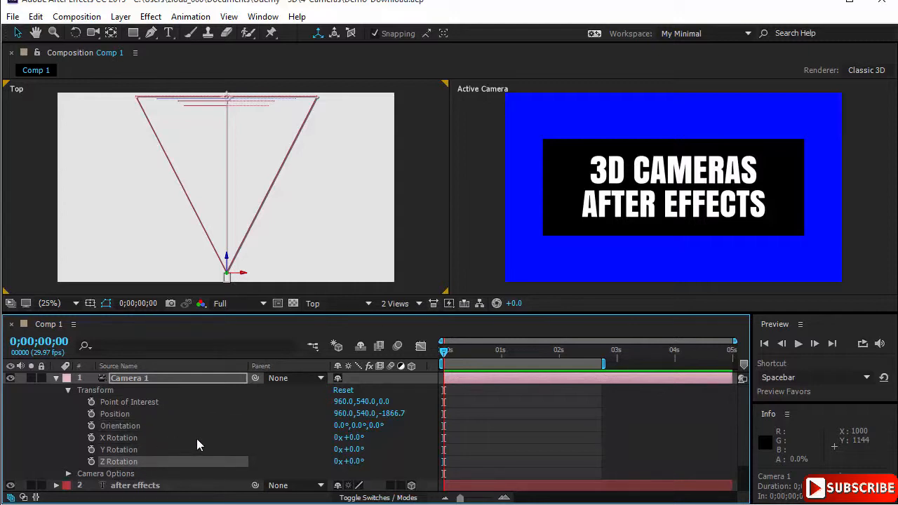
click(167, 416)
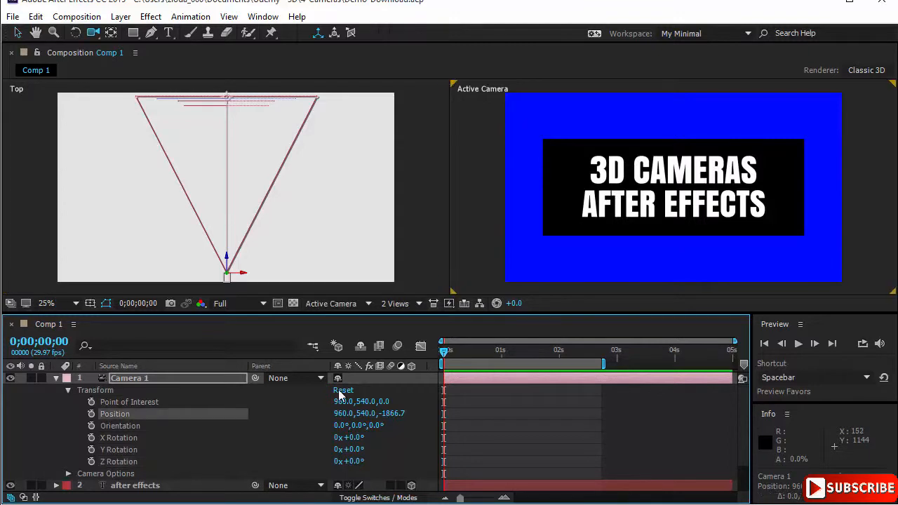
- Orbit the camera in the Active Camera view to about 1380, 507, -1819 with the Unified Camera Tool, and reset its transform
click(96, 34)
click(139, 33)
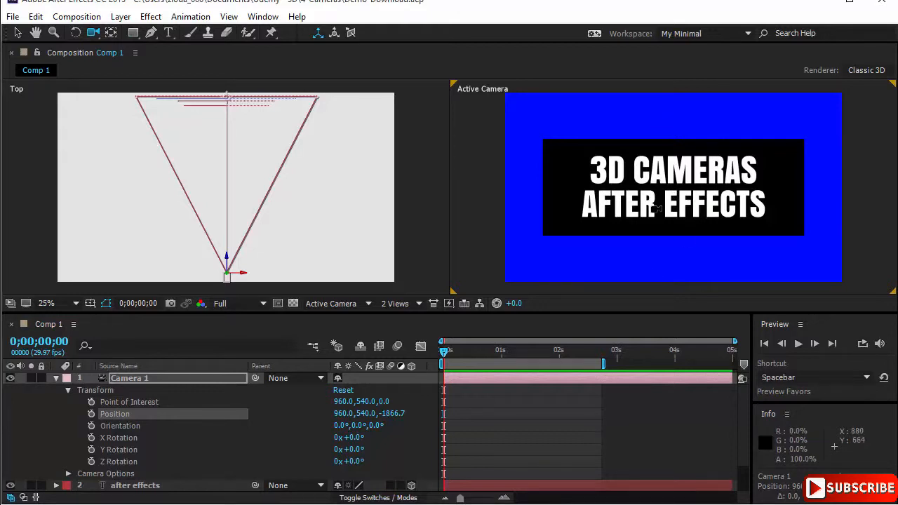
mouse_move(653, 205)
mouse_down()
mouse_move(705, 204)
mouse_move(646, 205)
mouse_up()
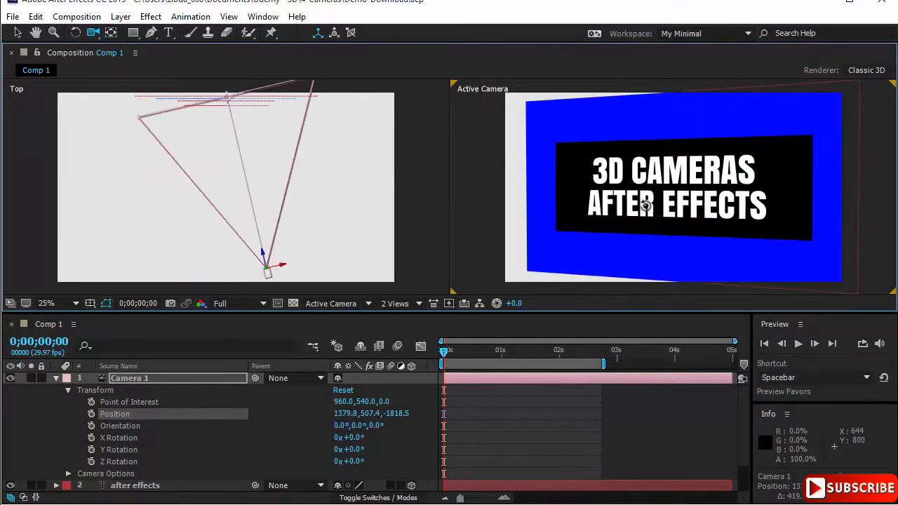
click(350, 392)
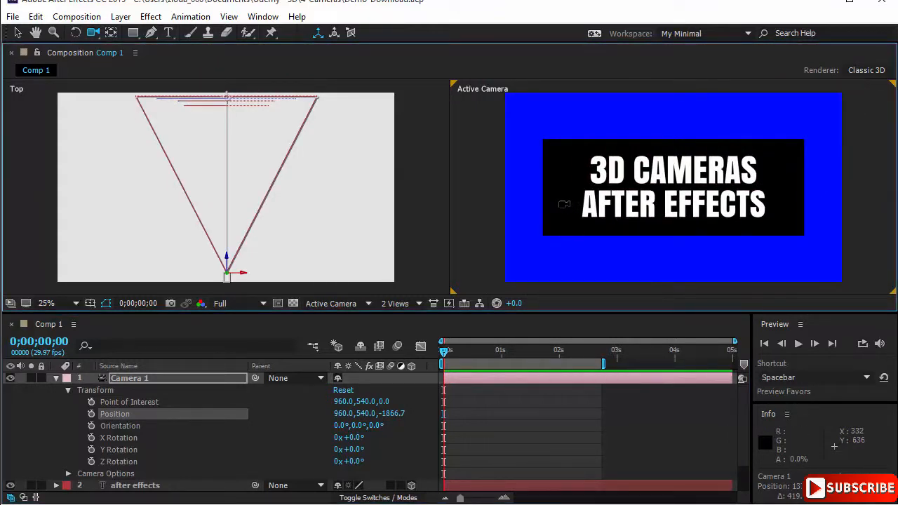
- Dolly the camera in to a Z position of about -1707 and track it to about 696, 504, resetting its transform after each move
mouse_move(572, 206)
mouse_down()
mouse_move(593, 167)
mouse_move(575, 203)
mouse_move(577, 225)
mouse_move(577, 196)
mouse_up()
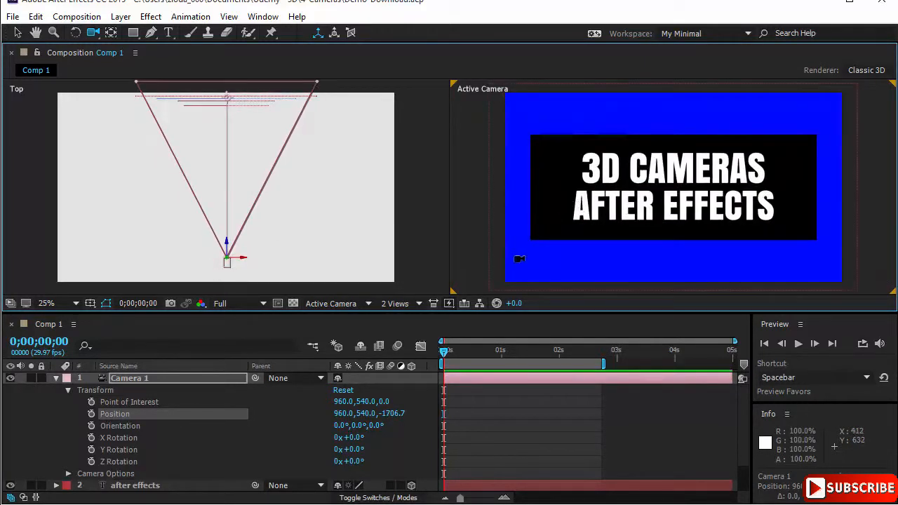
click(343, 390)
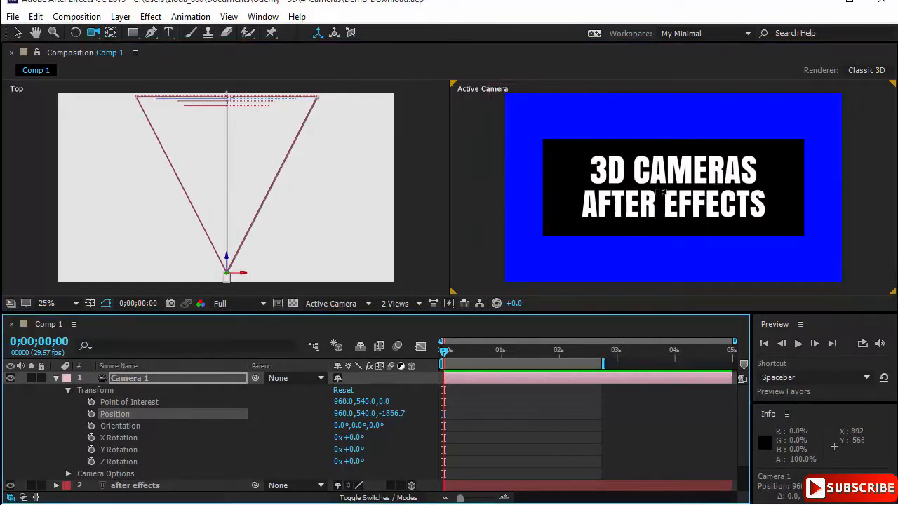
drag(660, 192, 659, 223)
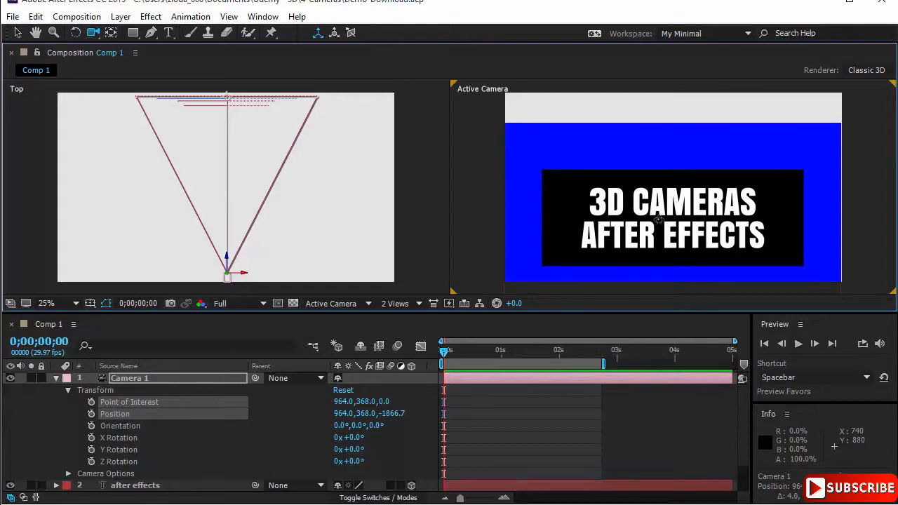
drag(658, 218, 693, 192)
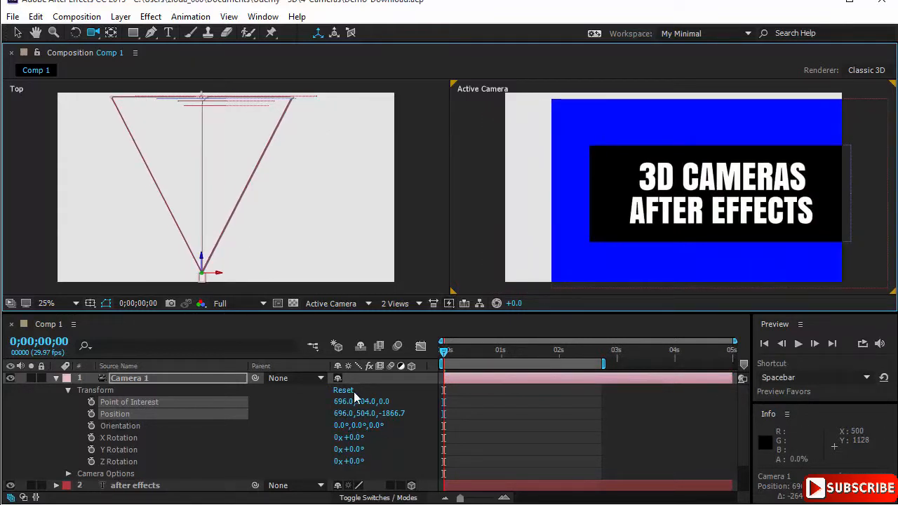
click(344, 391)
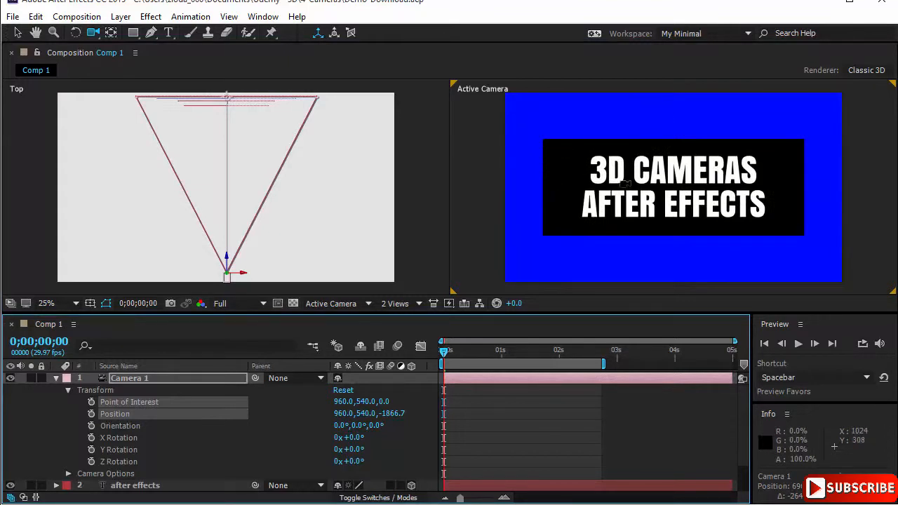
- Activate the Selection tool, check the camera from the Left view and return to the Top view
key(v)
click(364, 244)
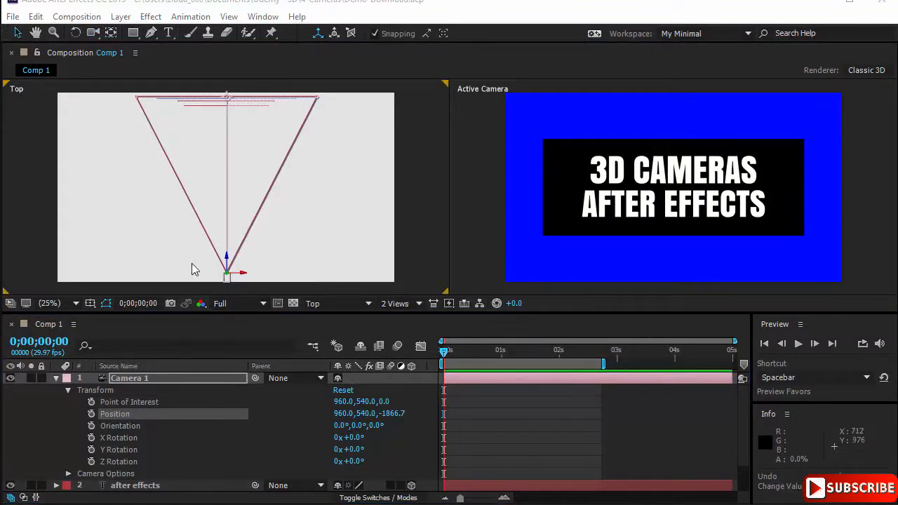
click(319, 304)
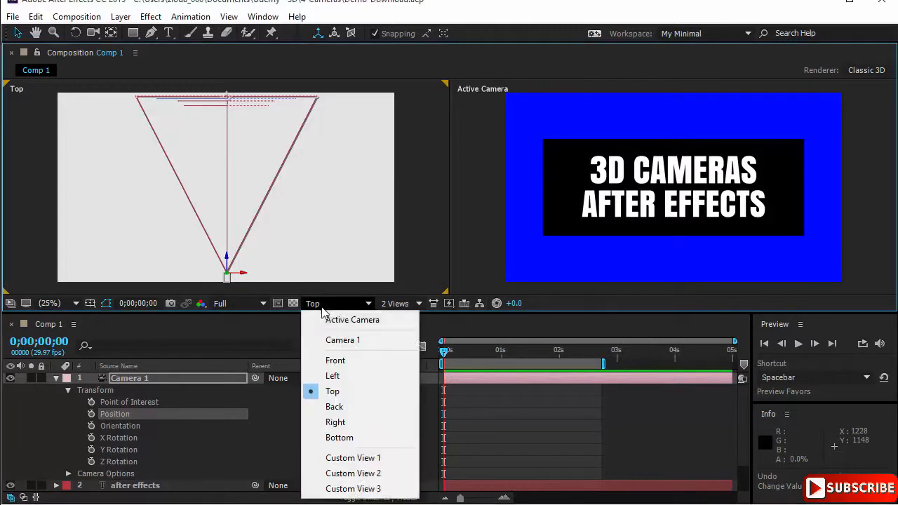
click(355, 377)
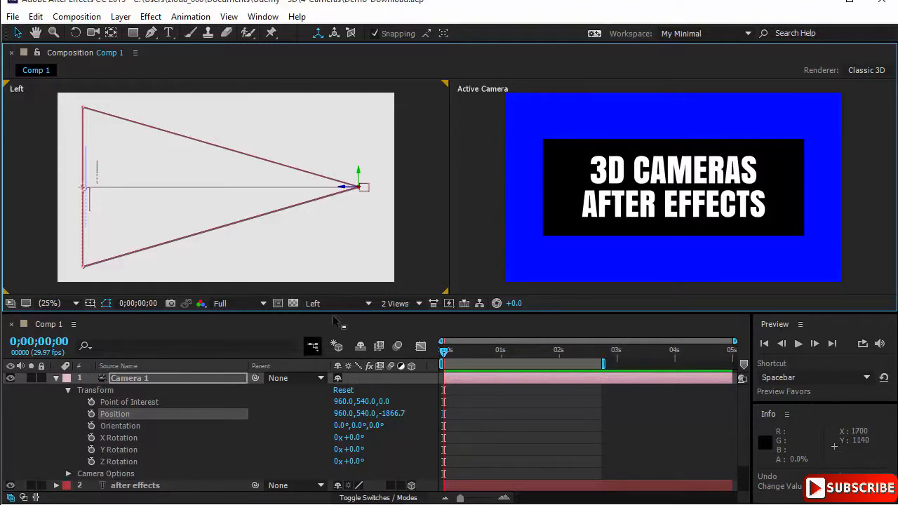
click(365, 304)
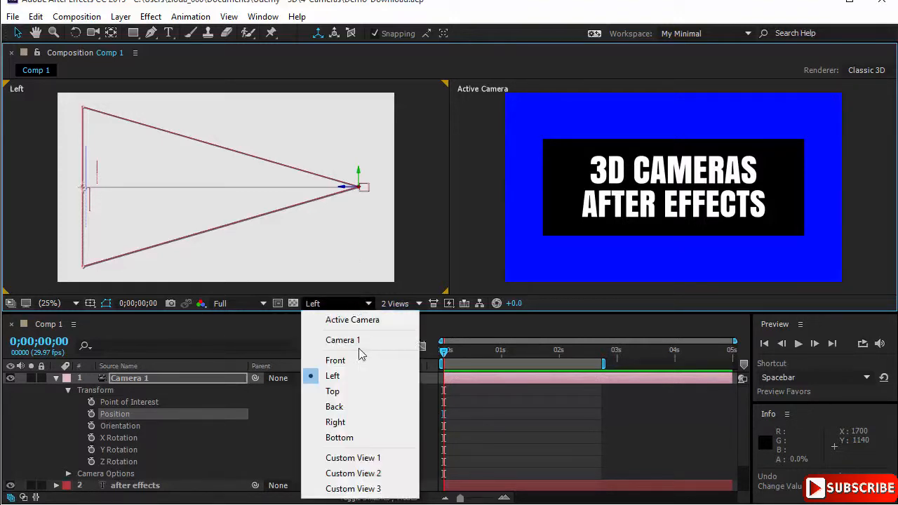
click(350, 392)
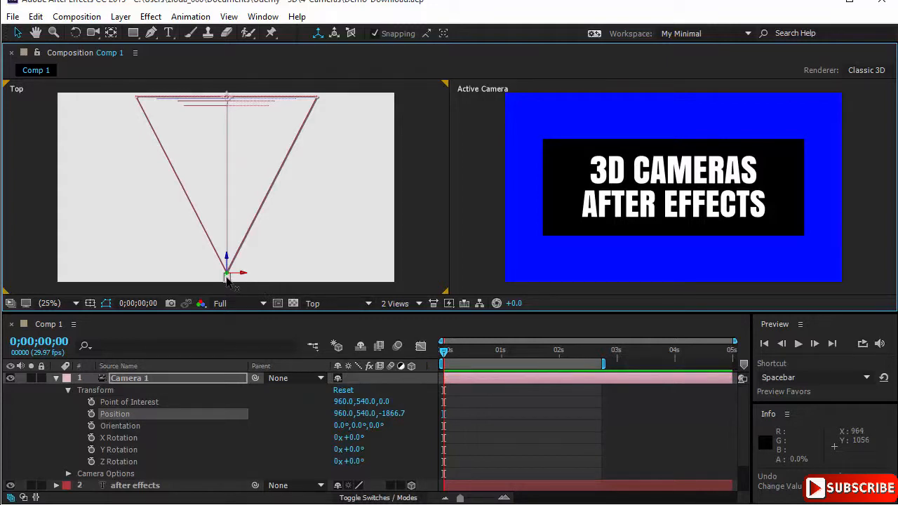
- Move the camera body freely around its fixed point of interest in the Top view, and reset its transform
mouse_move(227, 282)
mouse_down()
mouse_move(311, 267)
mouse_move(334, 278)
mouse_move(302, 270)
mouse_move(223, 288)
mouse_up()
drag(199, 260, 233, 275)
click(352, 389)
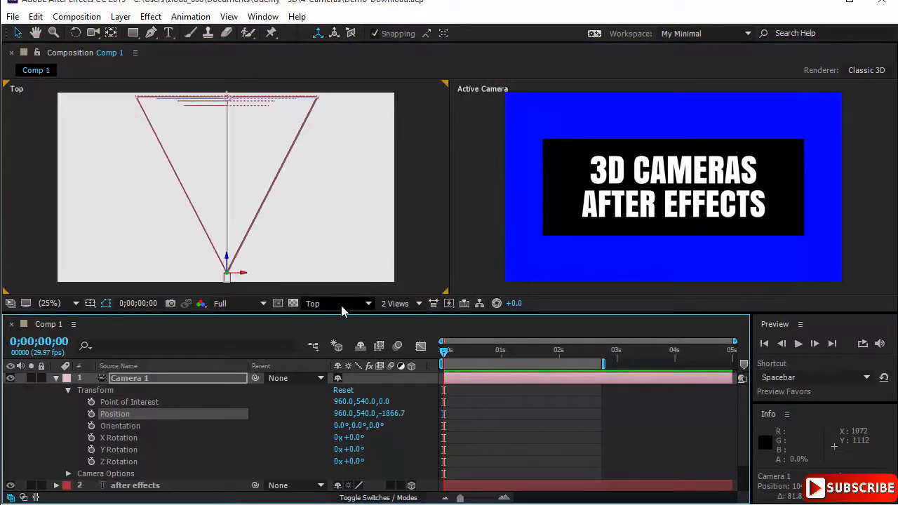
- In the Left view, move the camera body to a position of about 960, 293, -1952, and reset its transform
click(341, 305)
click(362, 375)
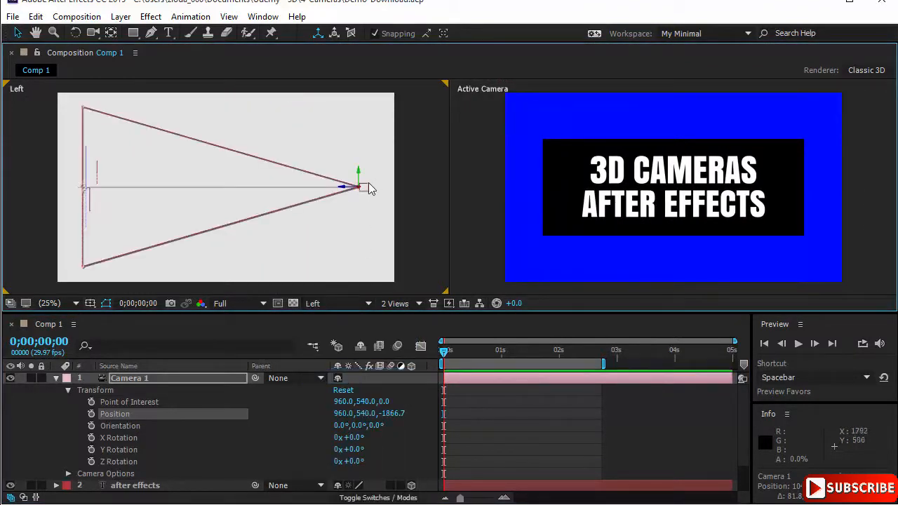
drag(366, 187, 333, 186)
drag(334, 232, 370, 186)
drag(378, 150, 374, 148)
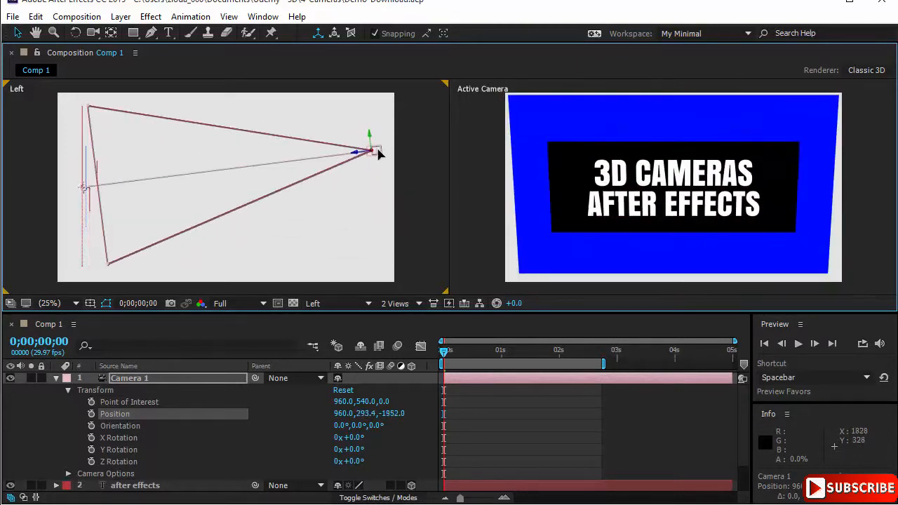
click(344, 392)
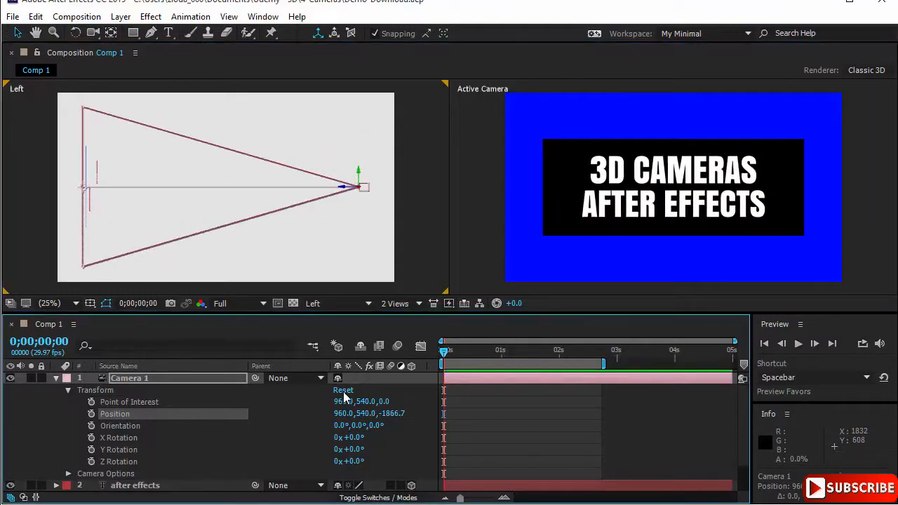
- In the Top view, move the camera along its X axis to about 1317 and along its Z axis, resetting its transform after each move
click(329, 303)
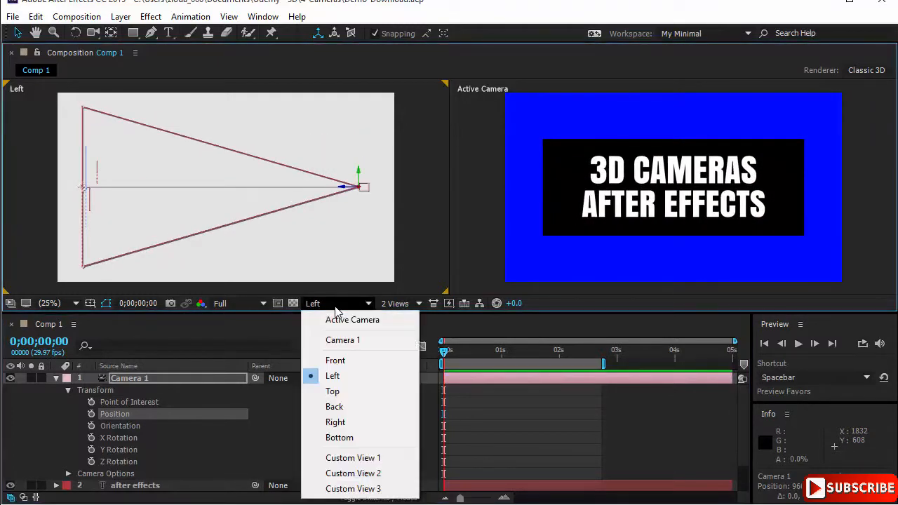
click(345, 393)
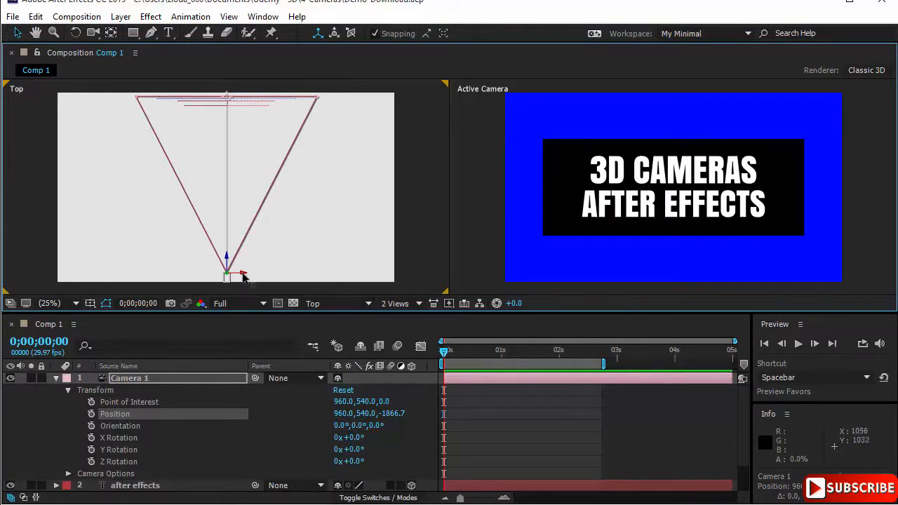
drag(243, 276, 315, 381)
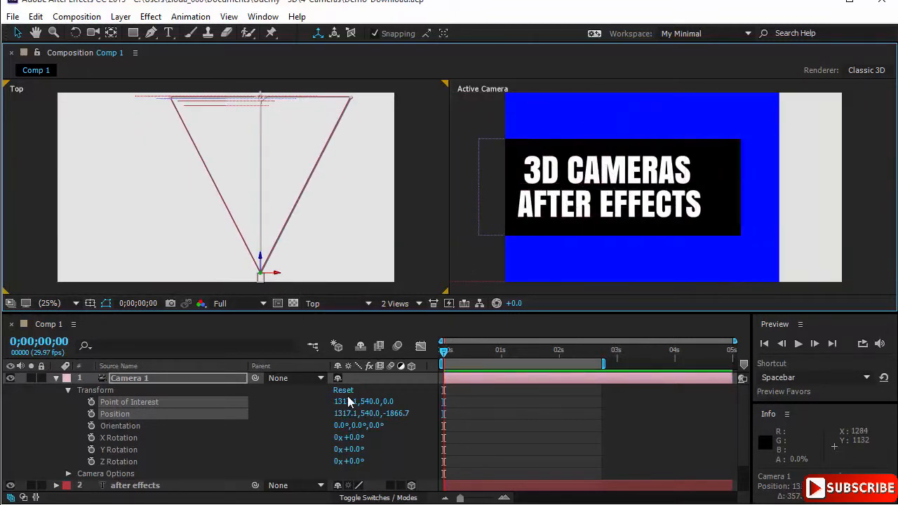
click(343, 390)
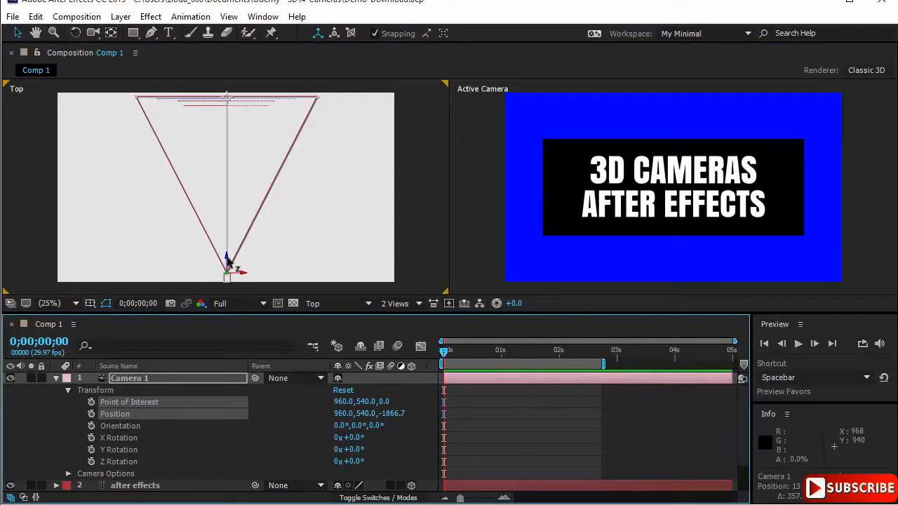
mouse_move(226, 261)
mouse_down()
mouse_move(230, 183)
mouse_move(227, 275)
mouse_move(234, 227)
mouse_move(233, 268)
mouse_move(238, 253)
mouse_move(239, 264)
mouse_up()
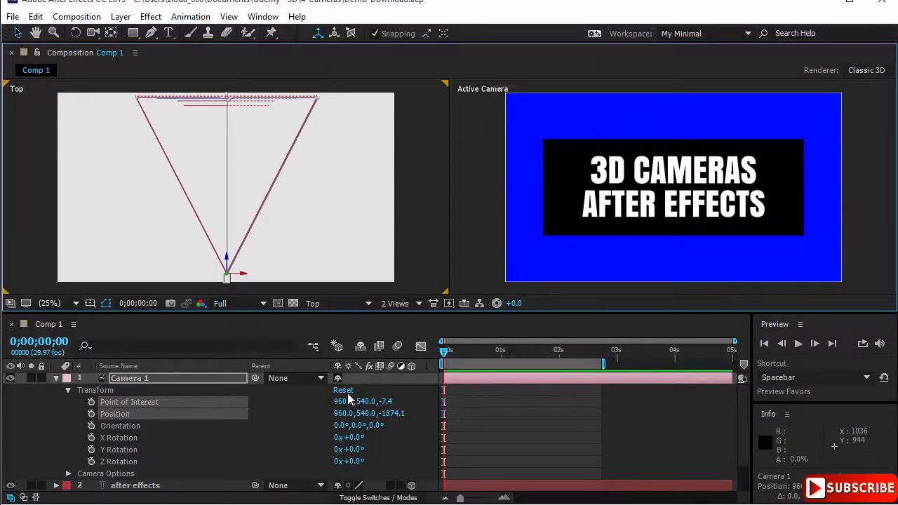
click(348, 391)
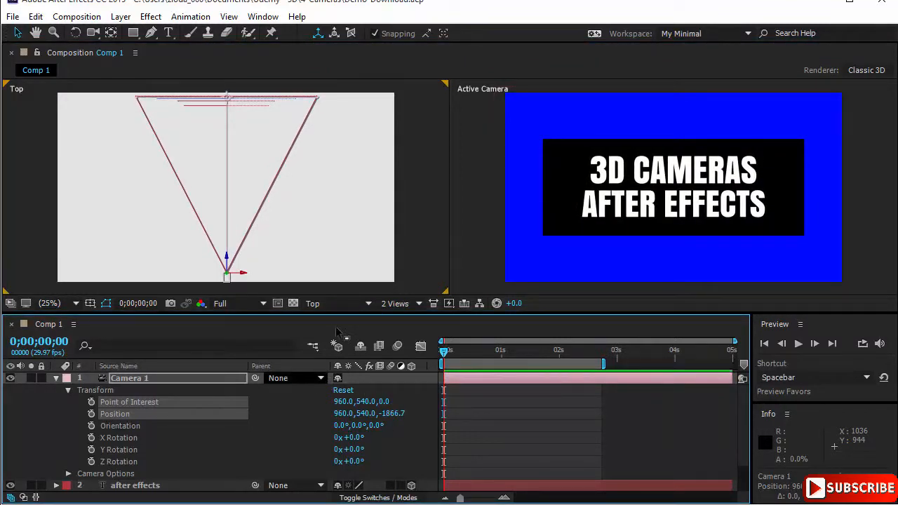
- In the Left view, move the camera and its point of interest along the Y axis to about 625
click(343, 304)
click(354, 376)
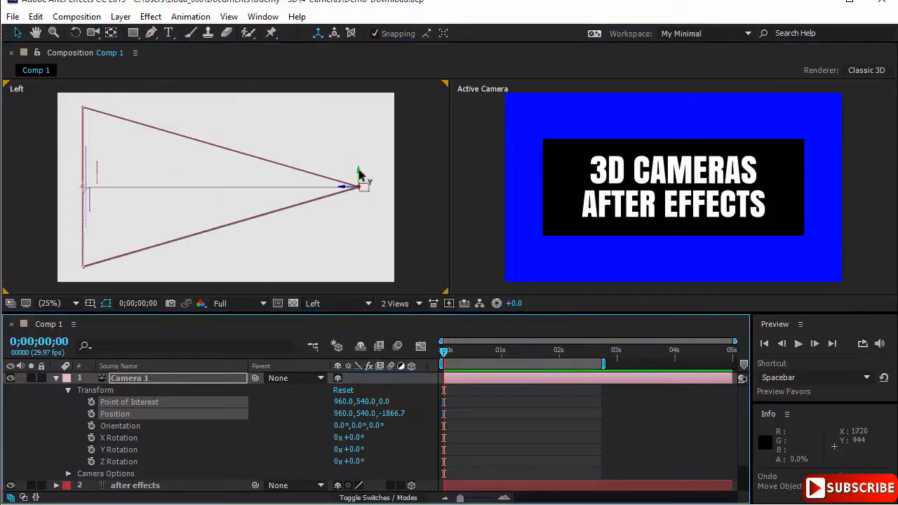
drag(358, 175, 379, 221)
drag(376, 170, 376, 183)
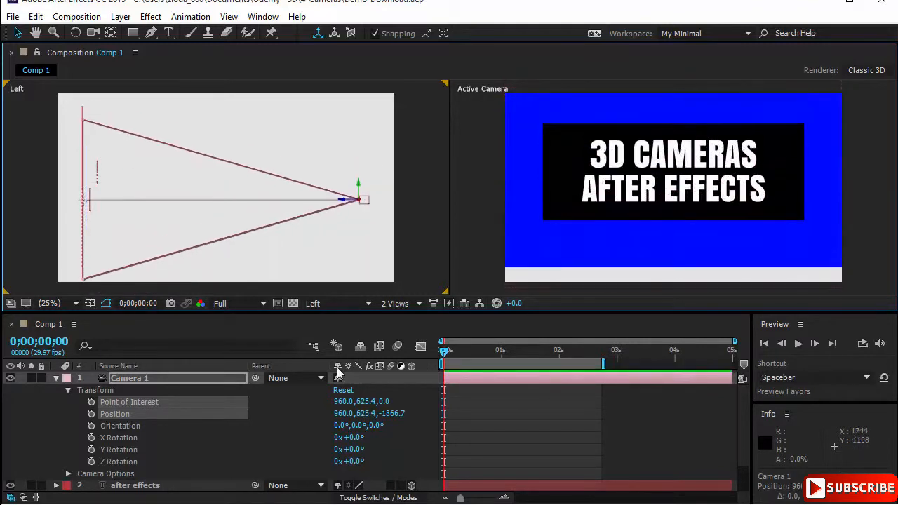
- Undo the last Y-axis move, shift the camera and its point of interest along Z to about -1881 and -14, and reset the transform
key(ctrl+z)
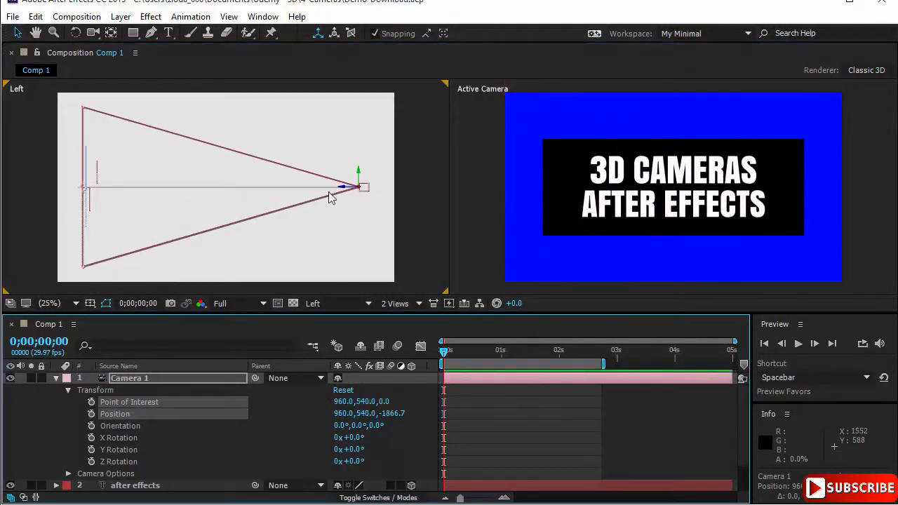
drag(345, 190, 344, 210)
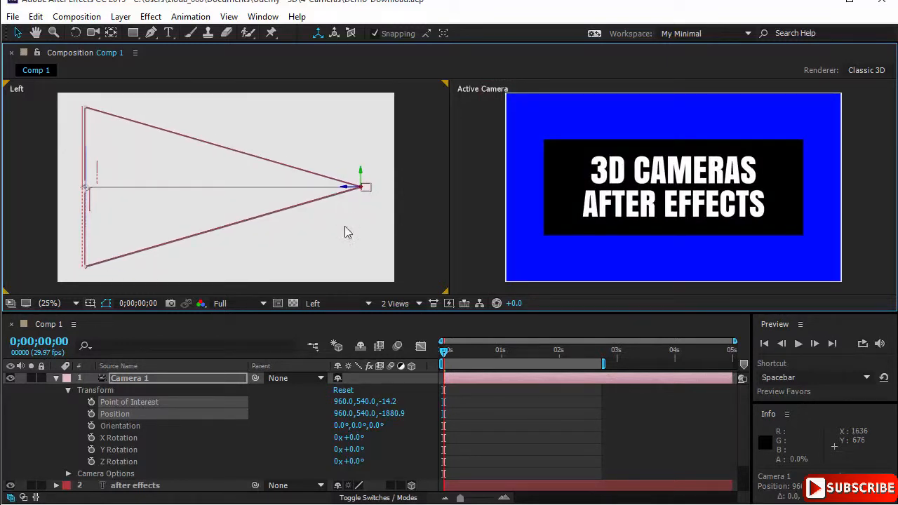
click(343, 390)
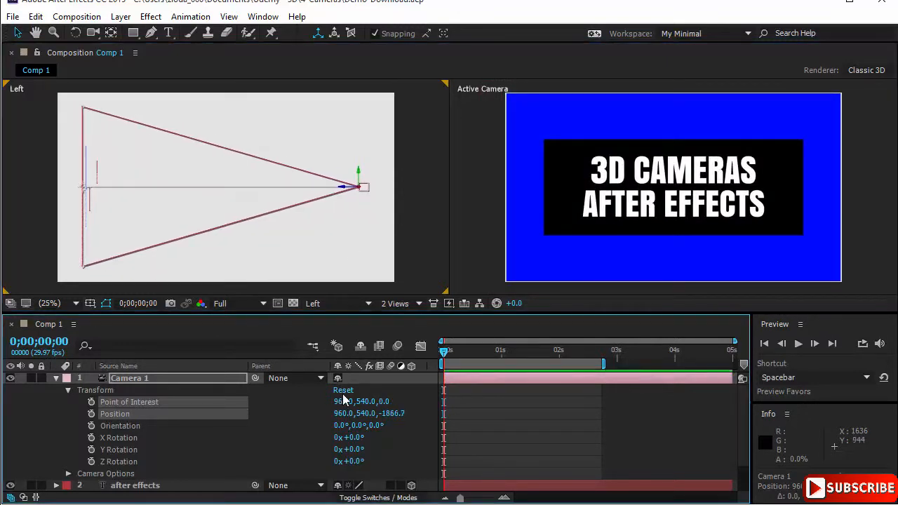
- Switch the Left viewport to the Top view, show the rulers, and place a horizontal guide at the camera's position
click(370, 306)
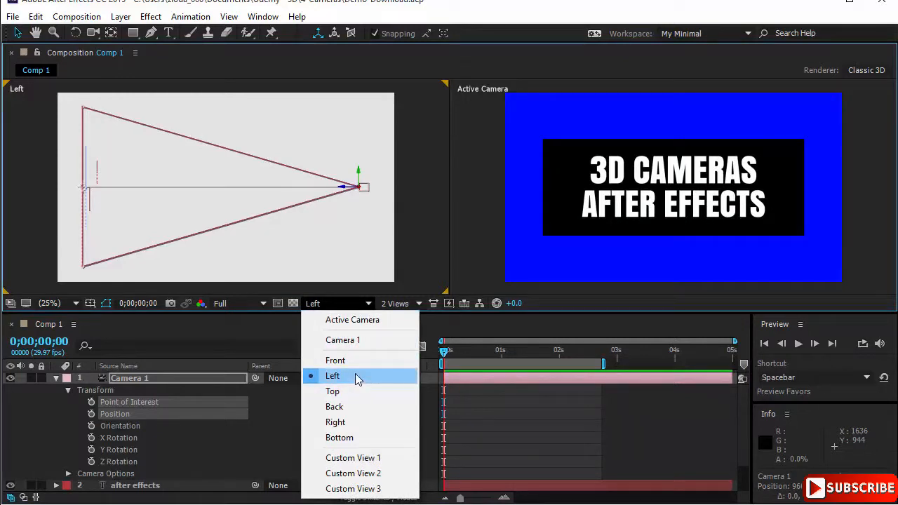
click(354, 390)
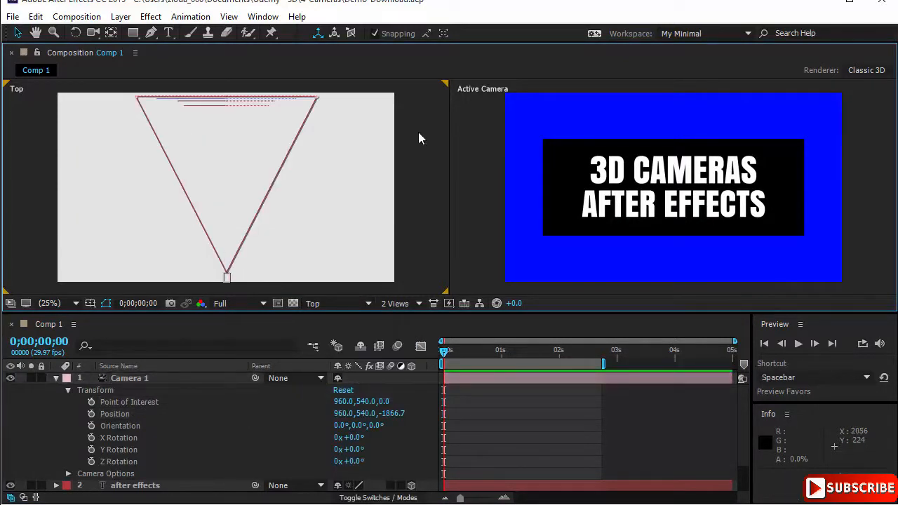
key(ctrl+r)
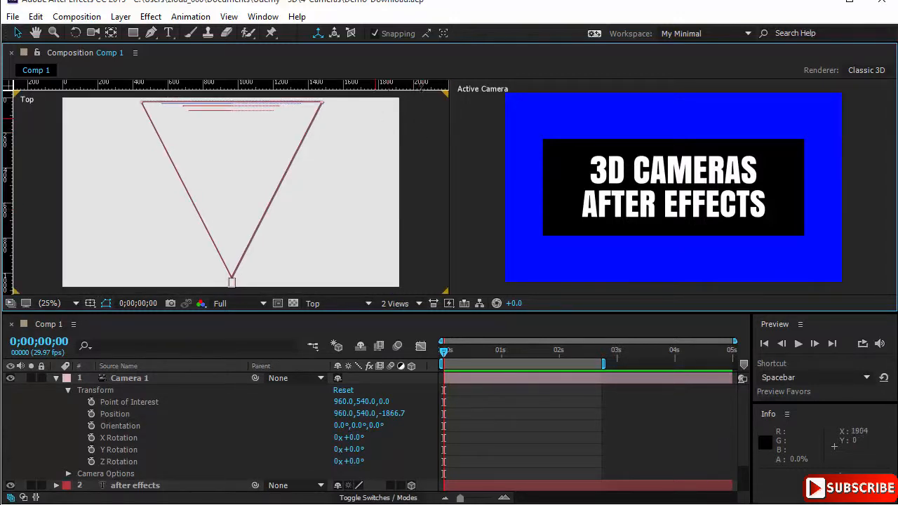
drag(403, 83, 402, 278)
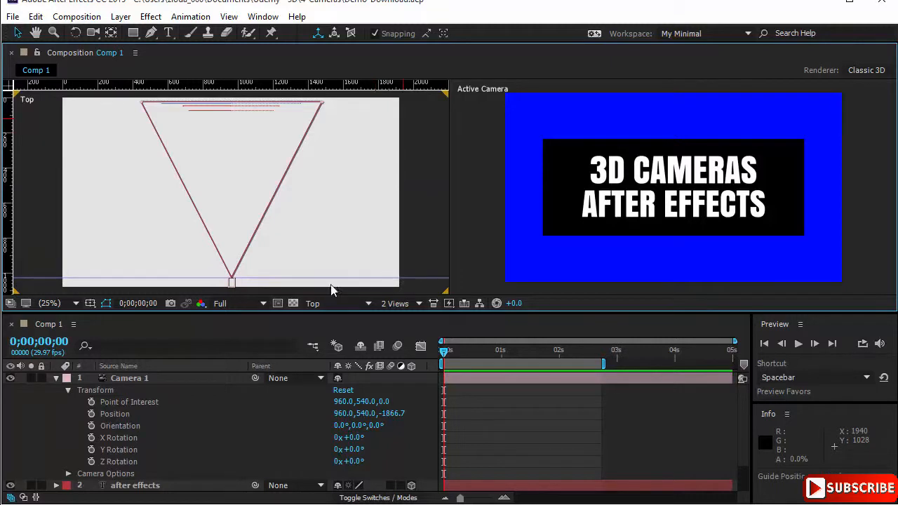
- Move only the camera body along its X axis to about 2252, 540, -1848, keeping the point of interest fixed, and reset its transform
click(232, 284)
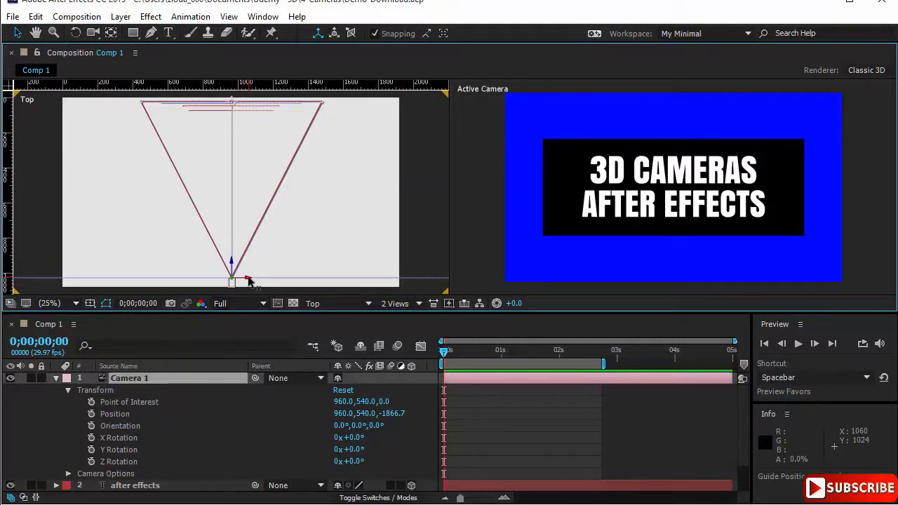
click(249, 280)
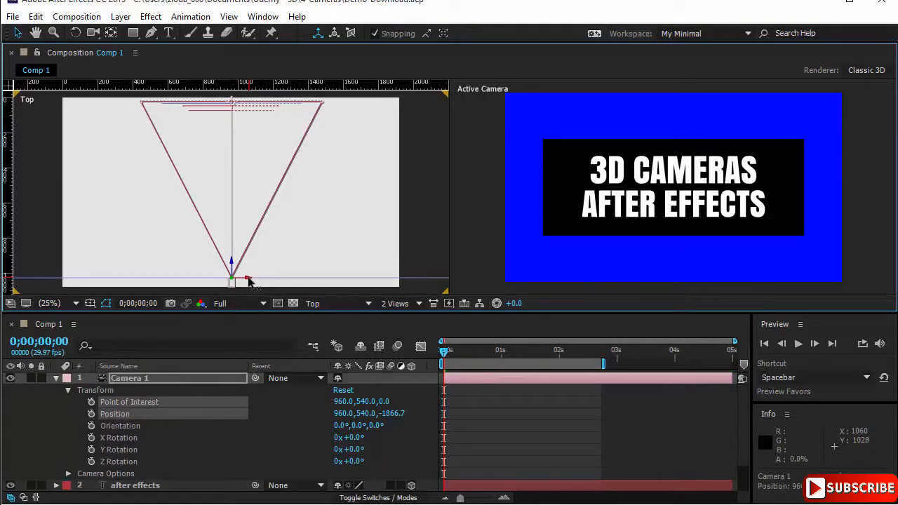
ctrl+click(249, 281)
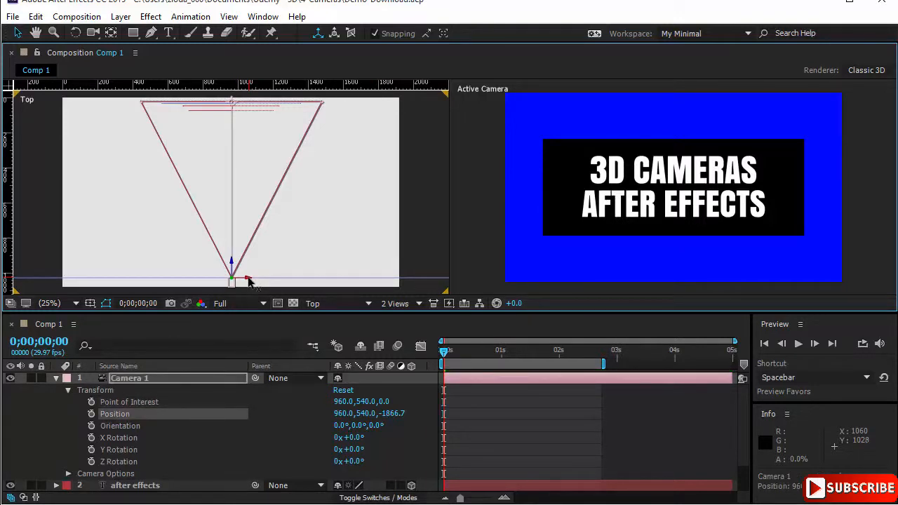
click(249, 281)
ctrl+click(249, 281)
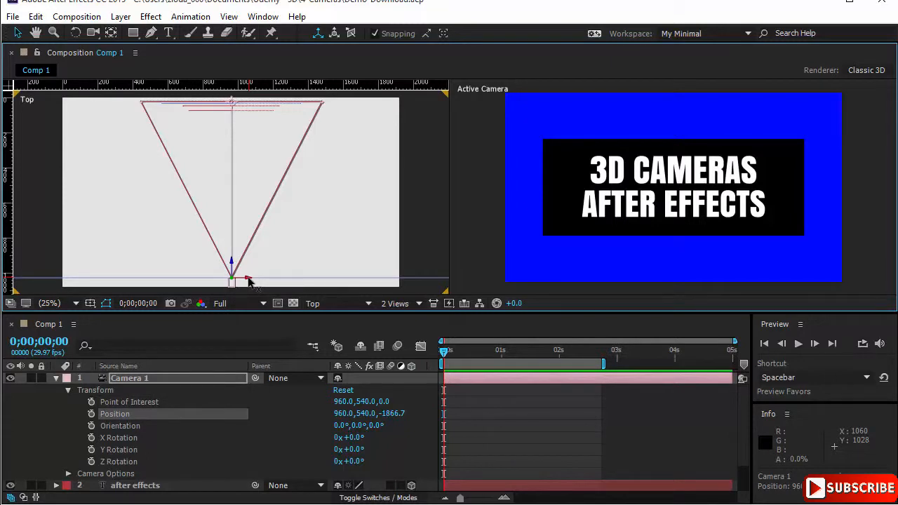
drag(258, 281, 370, 280)
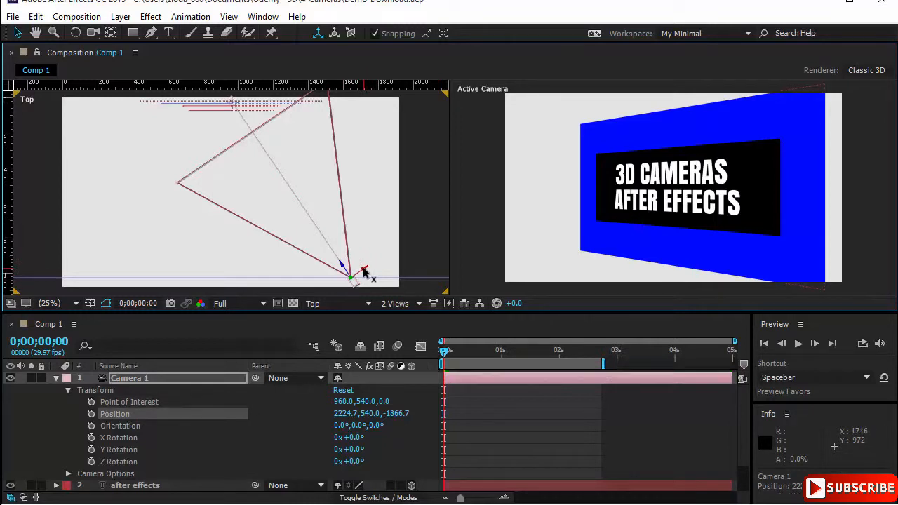
drag(364, 272, 356, 255)
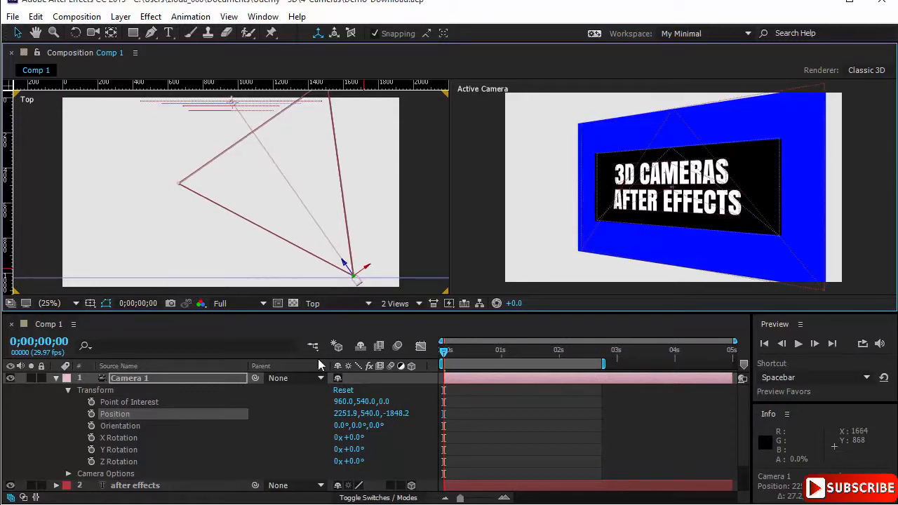
click(343, 391)
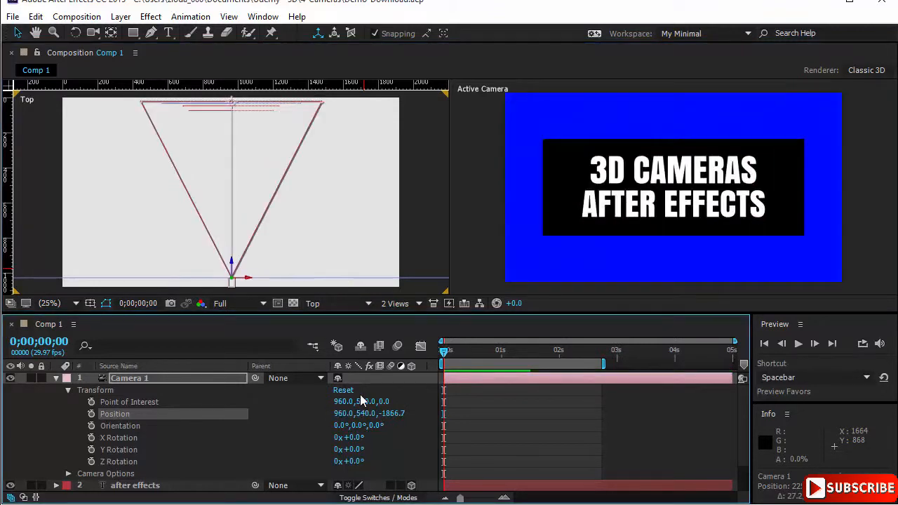
- Move the camera body the opposite way along its X axis to about 364, 540, -1833, and reset its transform
click(247, 279)
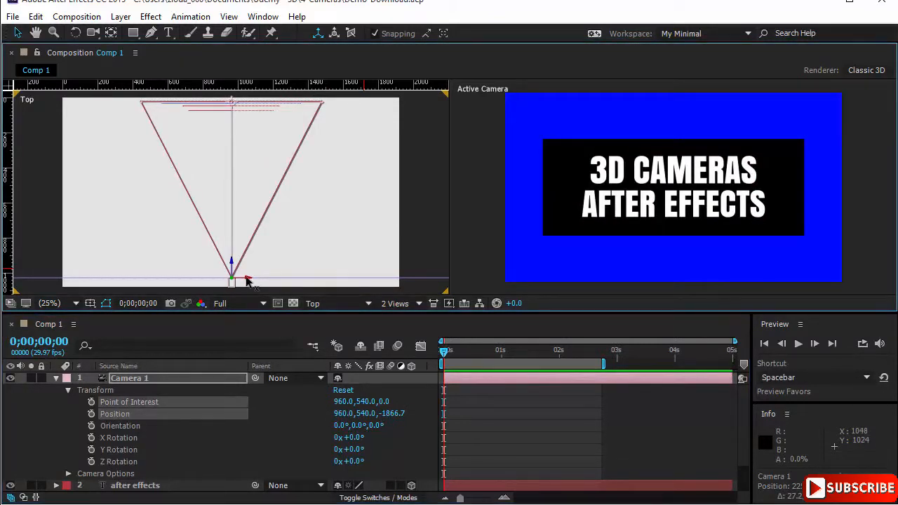
drag(247, 279, 203, 288)
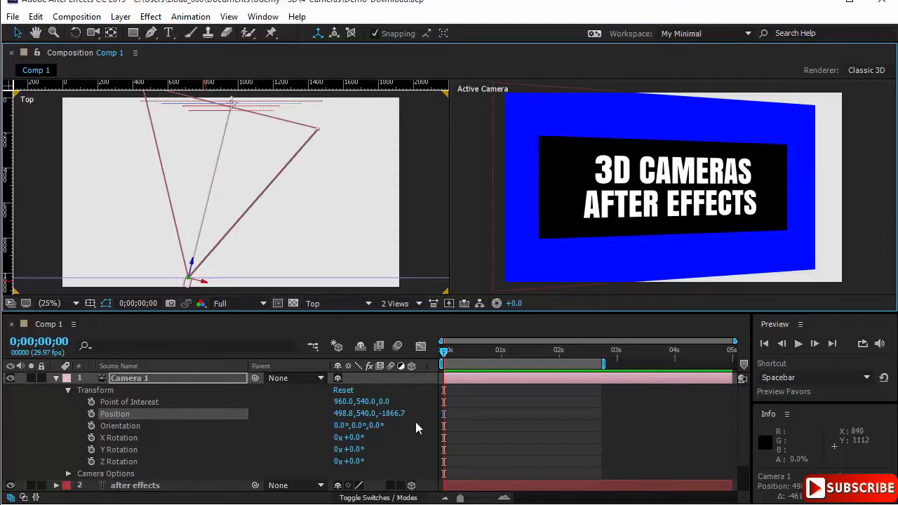
click(204, 284)
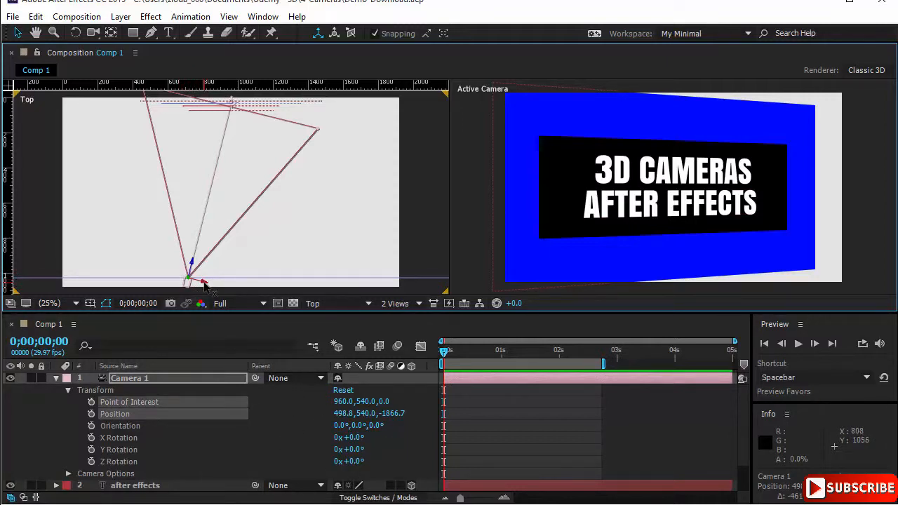
click(204, 284)
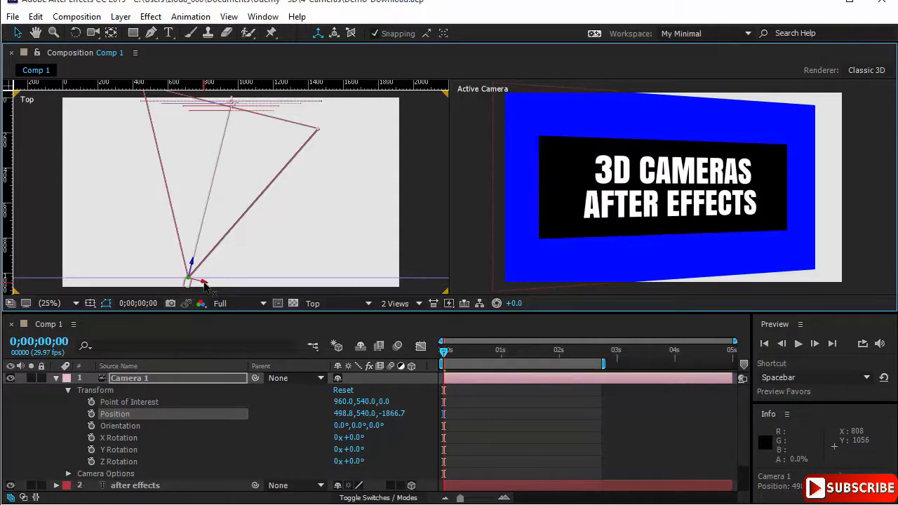
drag(204, 284, 188, 300)
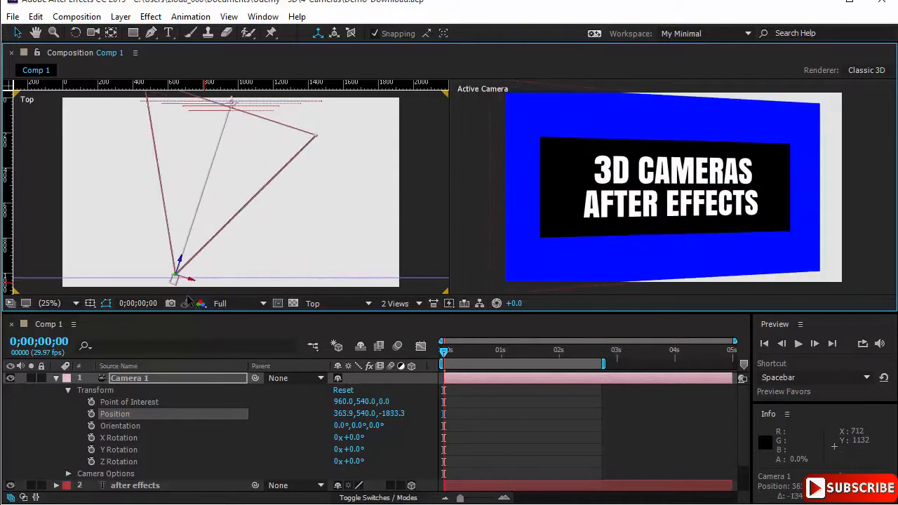
click(350, 392)
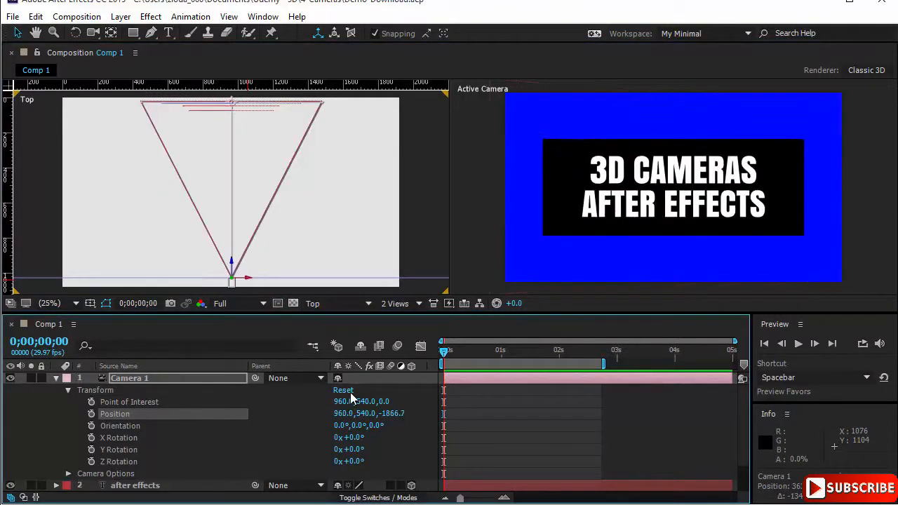
- Swing the camera body back and forth along the guide to an X position of about 767, and reset its transform
click(247, 280)
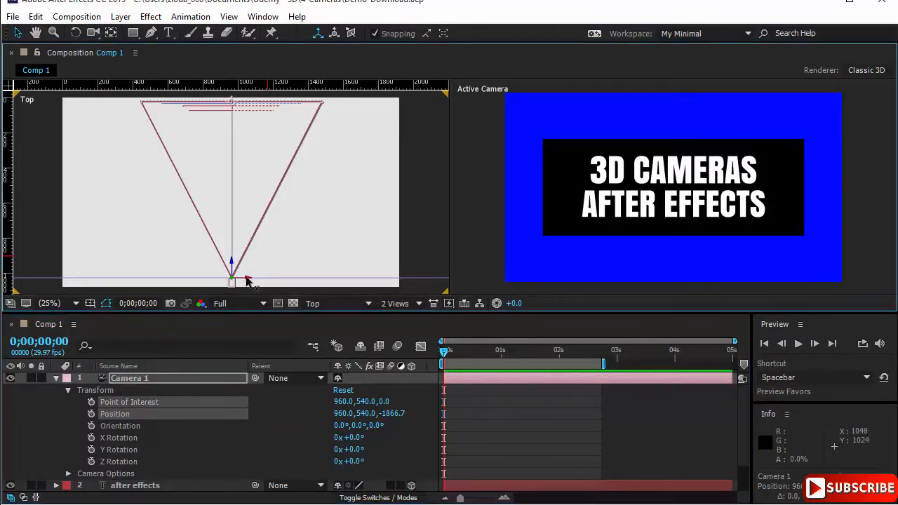
drag(247, 280, 340, 274)
drag(278, 274, 230, 283)
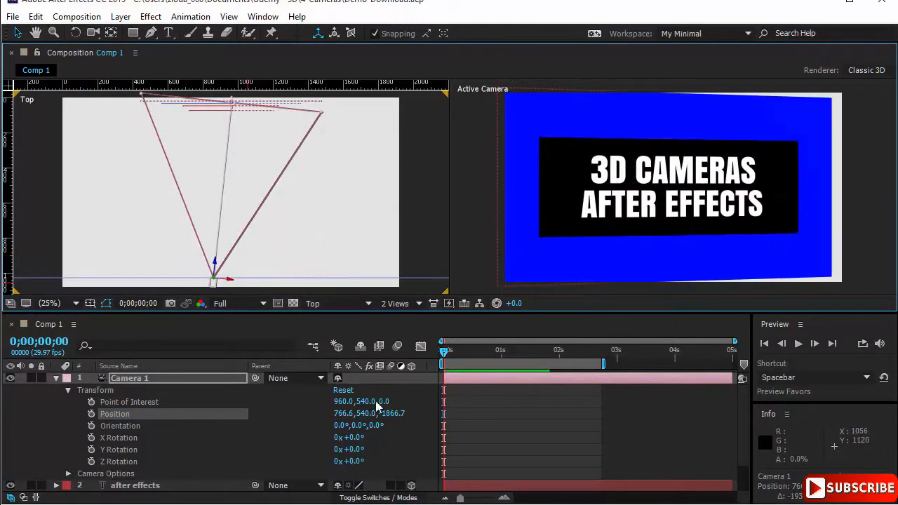
click(345, 390)
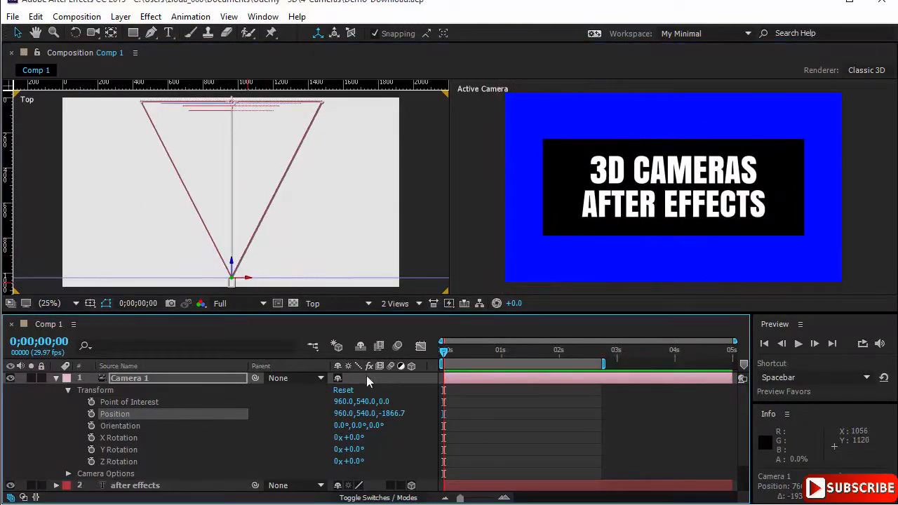
- Switch the Top viewport to the Left view, move the camera with its point of interest along the Y axis, and reset the transform
click(369, 304)
click(351, 376)
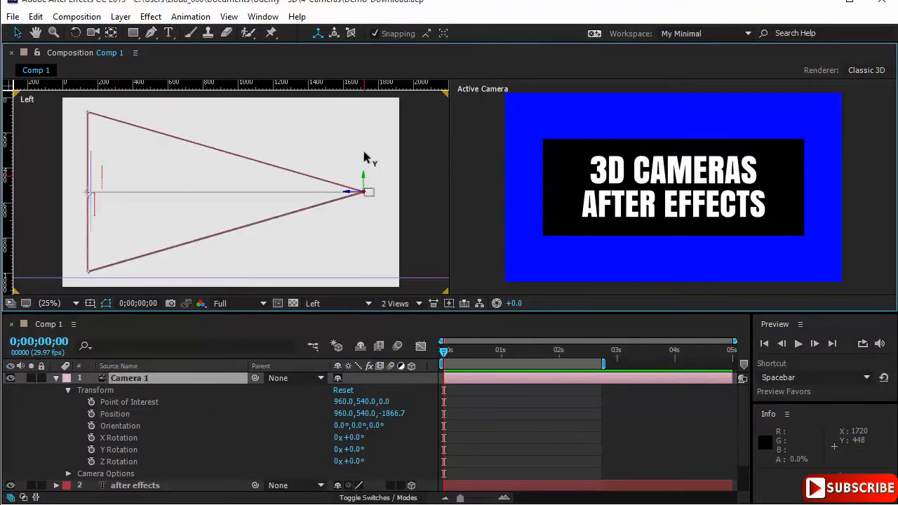
mouse_move(365, 224)
mouse_down()
mouse_move(366, 240)
mouse_move(369, 210)
mouse_move(365, 220)
mouse_up()
click(346, 389)
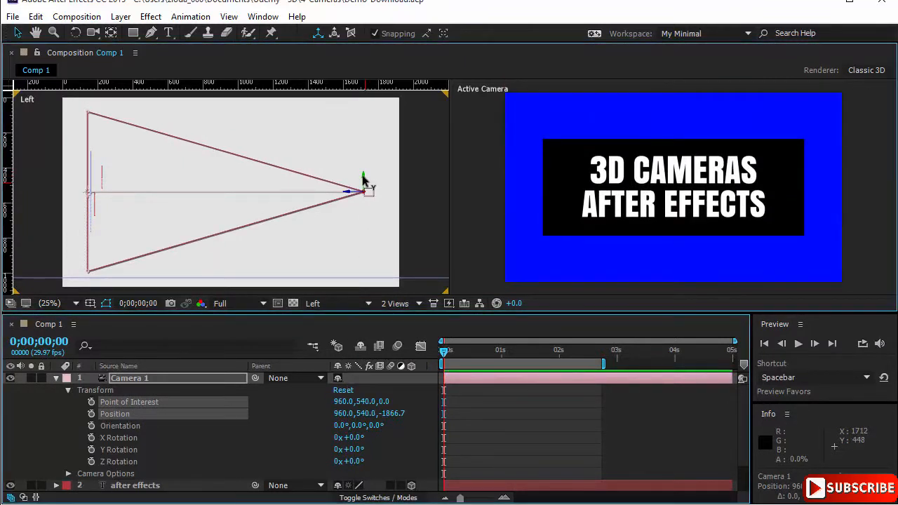
- Raise only the camera body along Y to about 146, readjust it with its tilted Y axis to about 960, 199, -1878, and reset its transform
drag(364, 180, 364, 181)
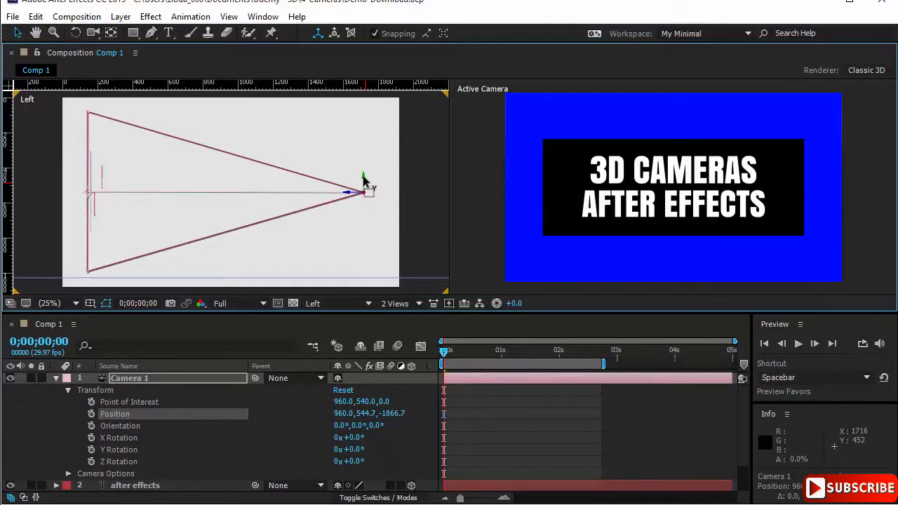
drag(364, 179, 350, 118)
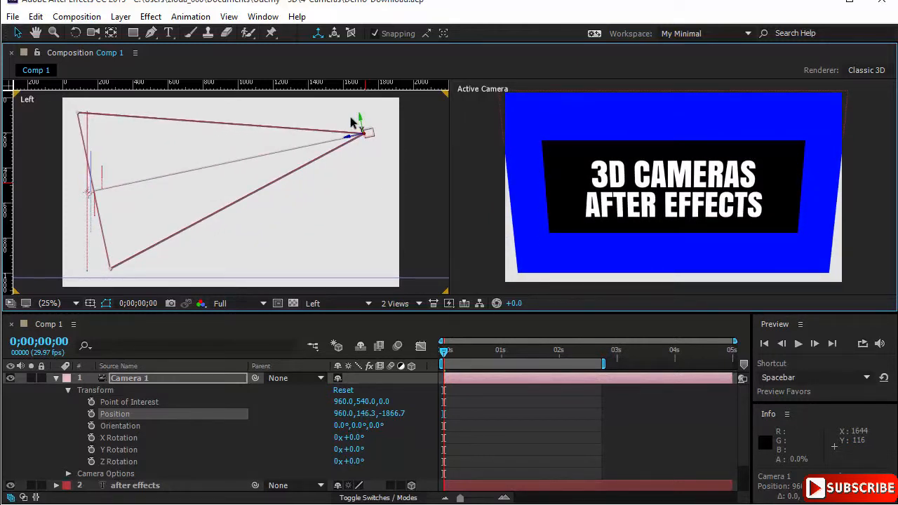
key(F2)
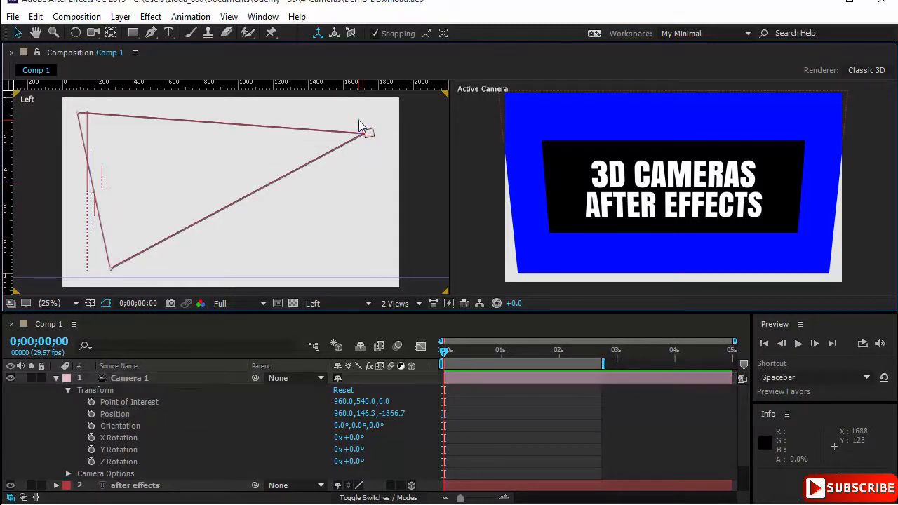
click(367, 135)
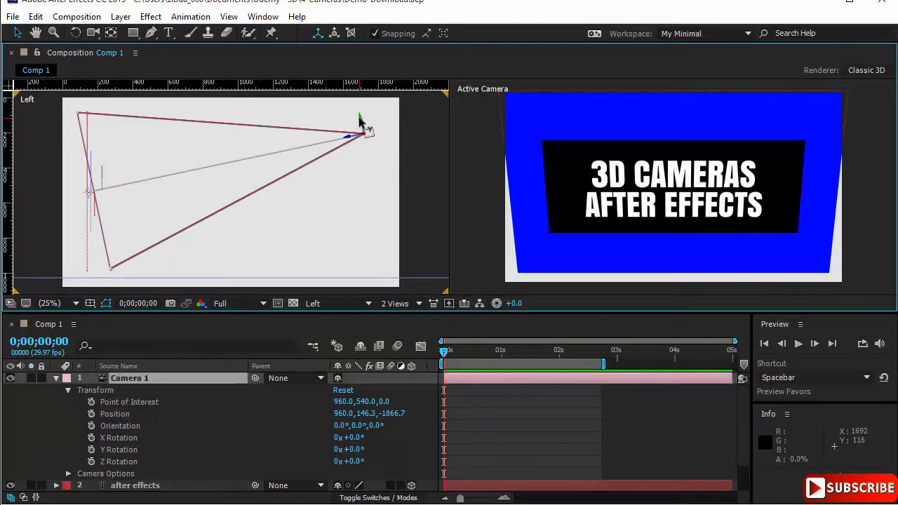
drag(359, 121, 310, 147)
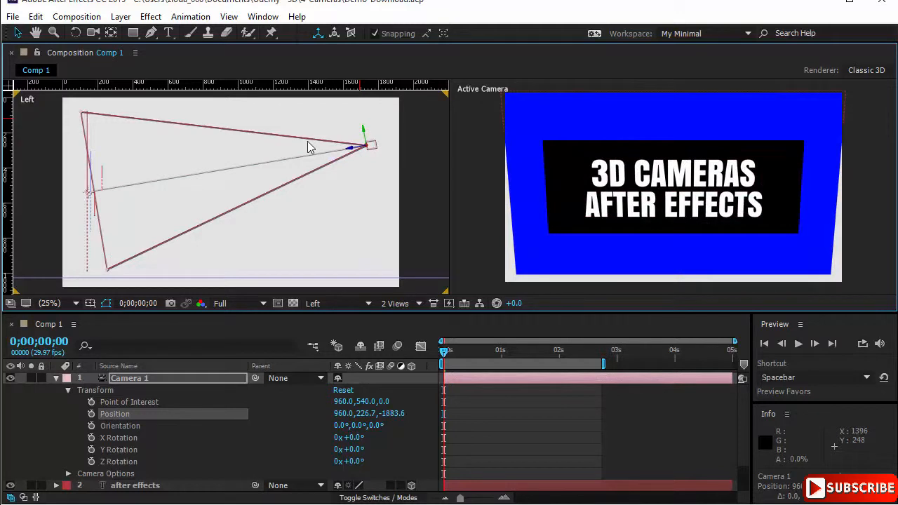
mouse_move(309, 148)
mouse_down()
mouse_move(333, 177)
mouse_move(320, 140)
mouse_up()
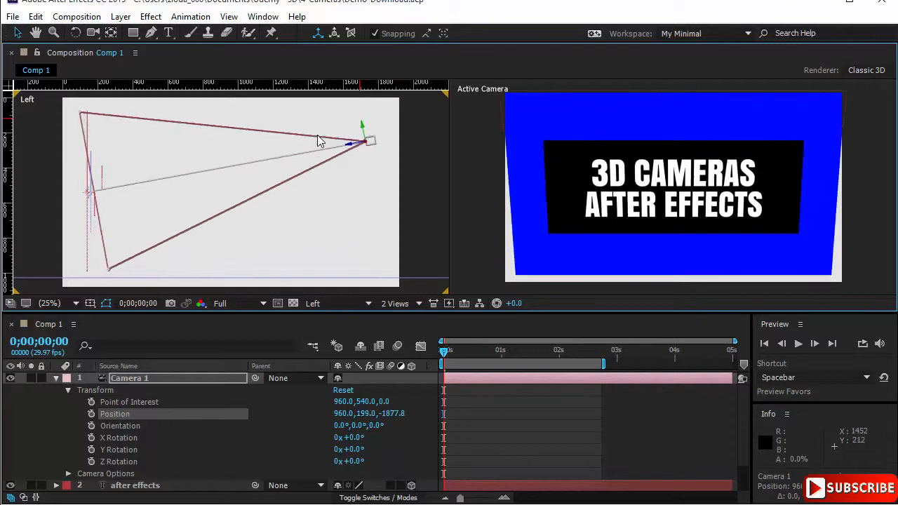
click(344, 390)
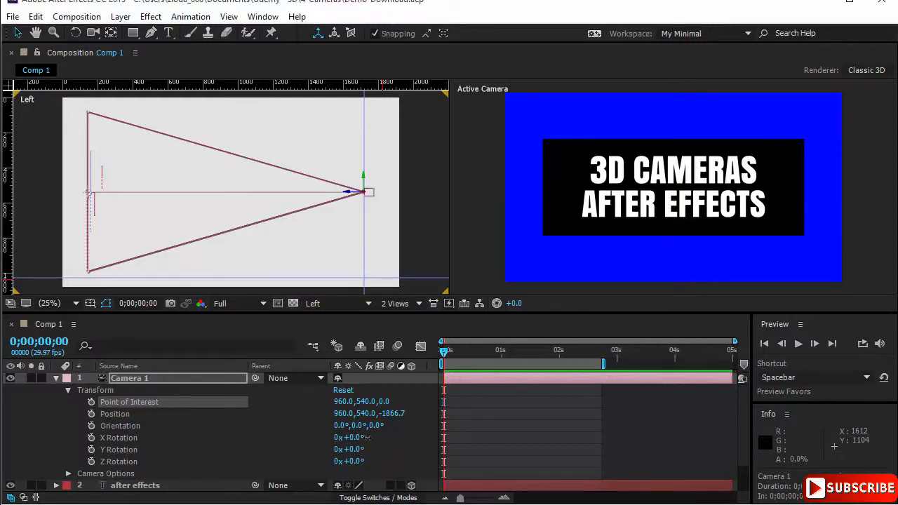
- Set the camera's X Rotation to -26° and its Y Rotation to 18°
drag(366, 437, 340, 437)
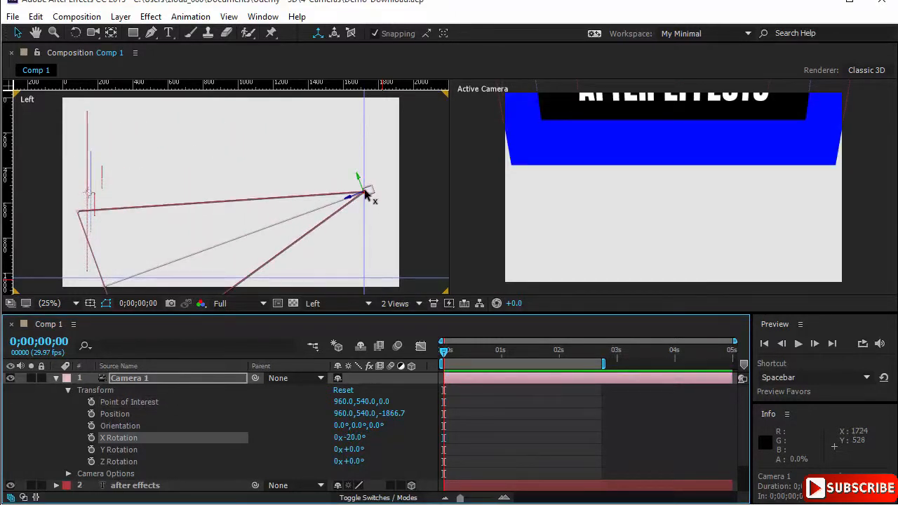
click(354, 433)
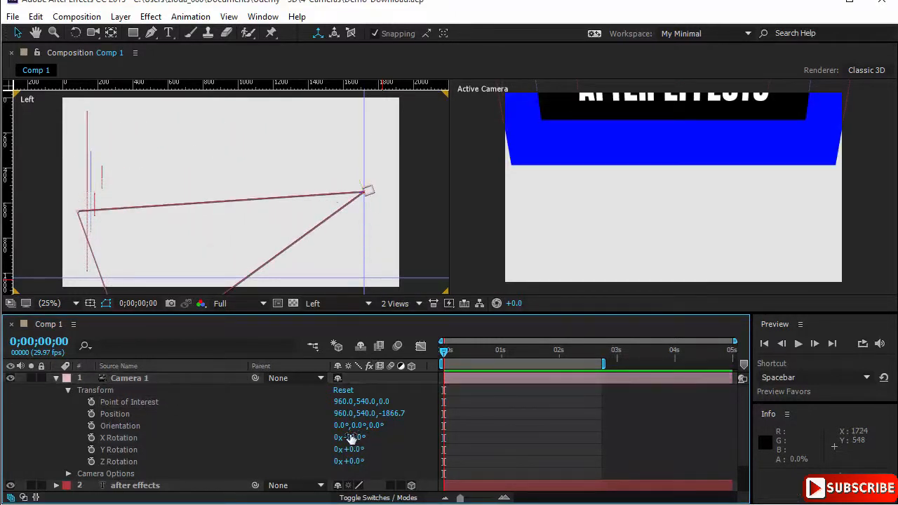
drag(351, 438, 356, 457)
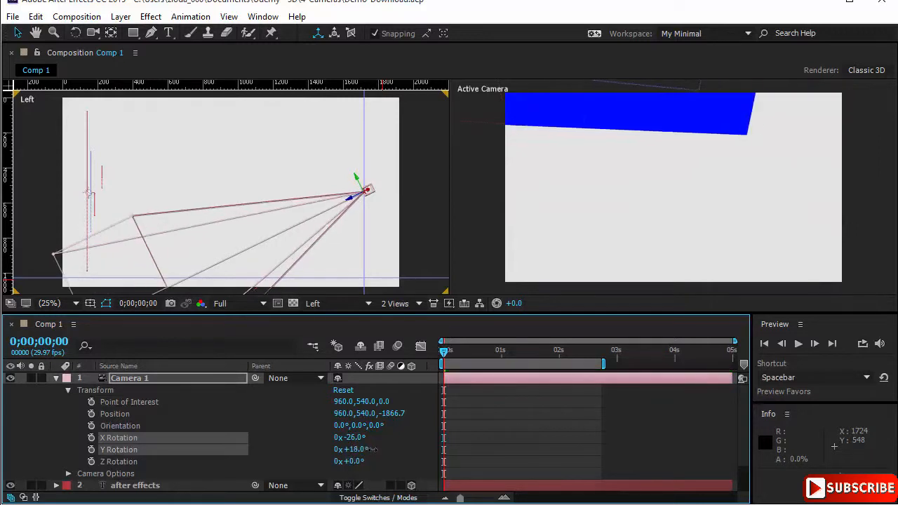
- Reset the camera's transform, try out its Y Rotation and a Z Rotation of -3°, and reset the transform again
click(343, 391)
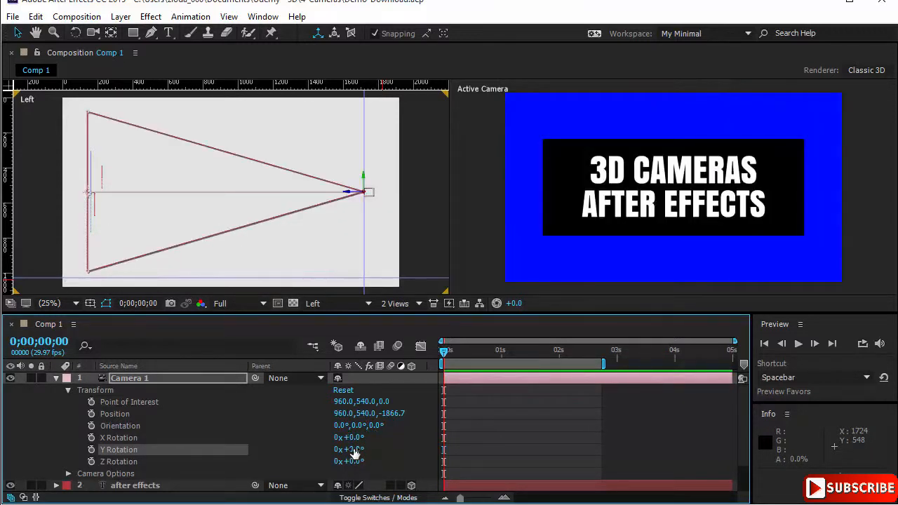
drag(354, 449, 327, 466)
click(344, 390)
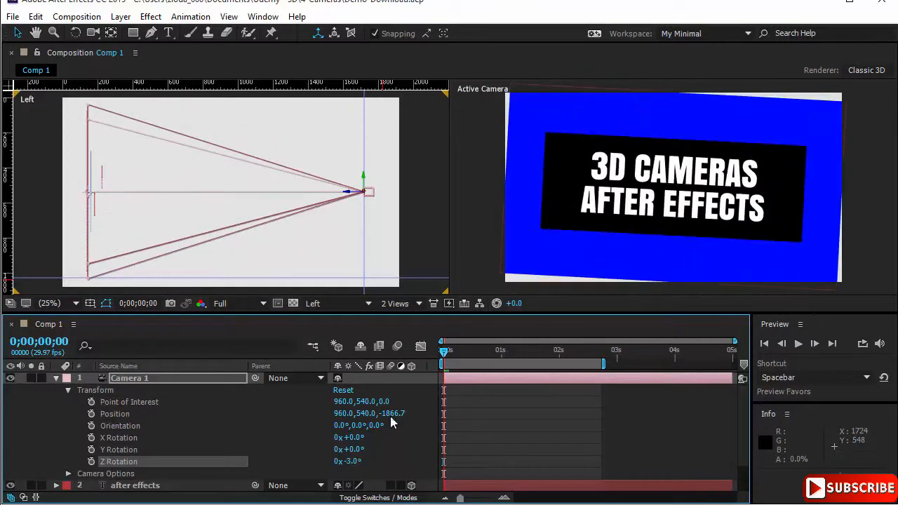
click(344, 390)
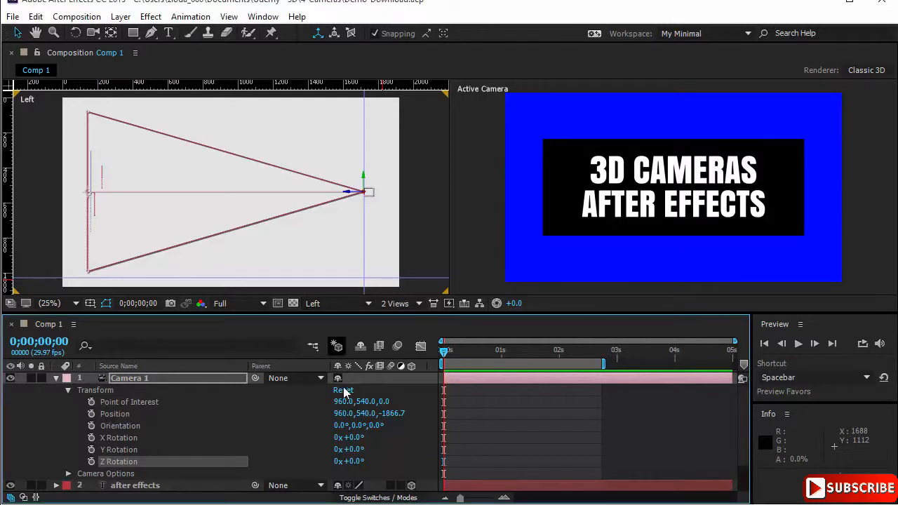
- Switch the Left viewport to the Top view and create an orbit null for the camera
click(325, 303)
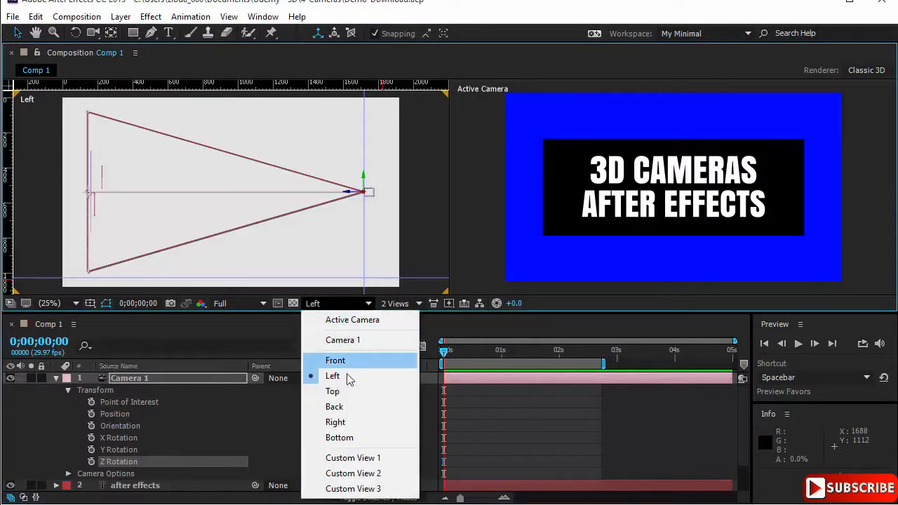
click(332, 390)
right_click(201, 377)
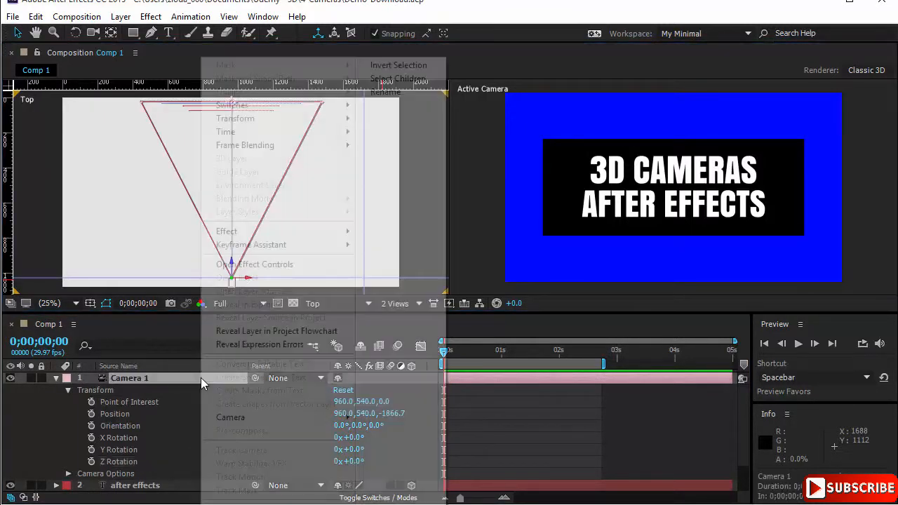
mouse_move(244, 424)
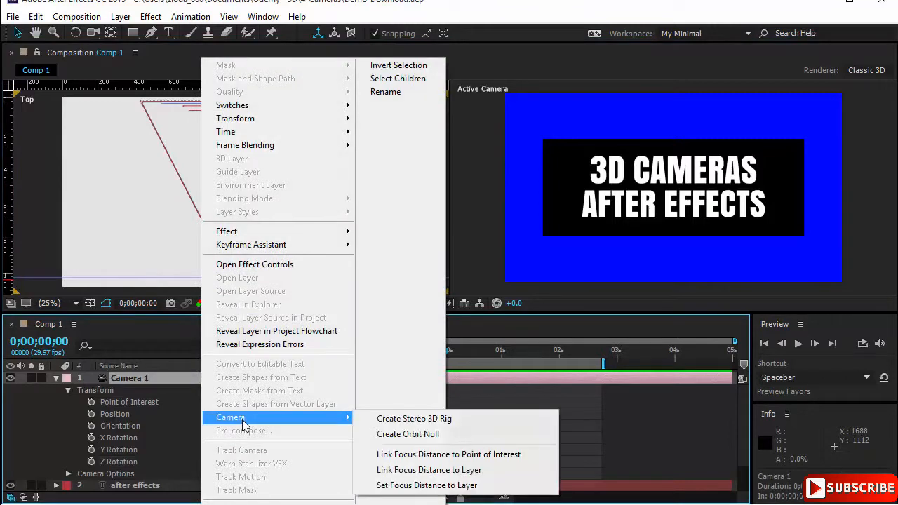
click(442, 434)
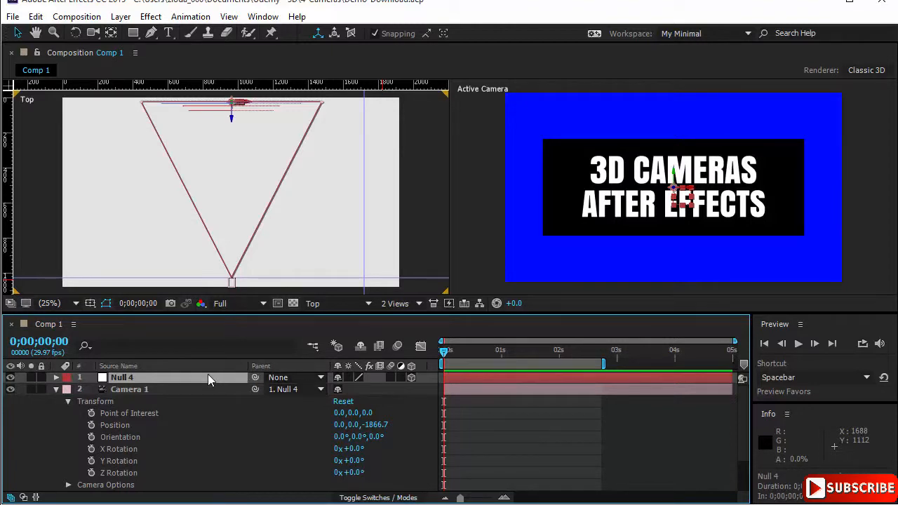
- Rename the new null layer as Orbit Null
key(Return)
text(Orbi)
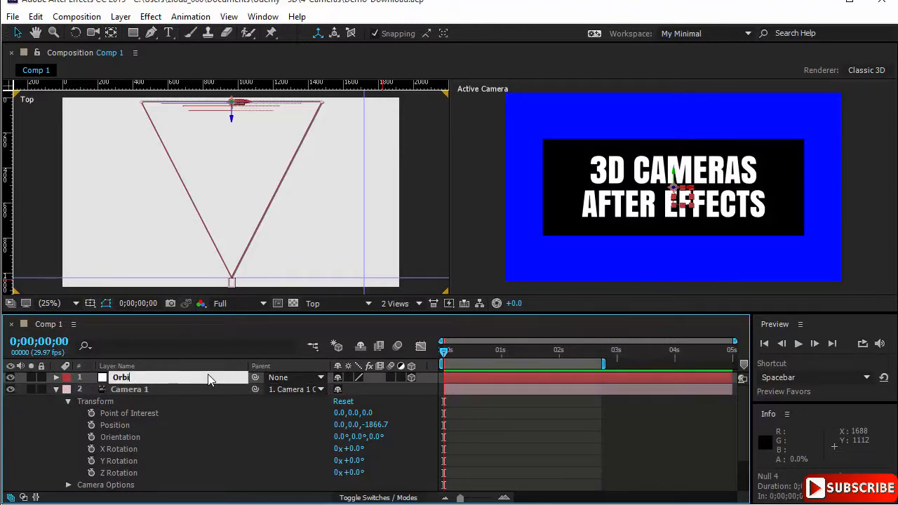
text(t Null)
key(Return)
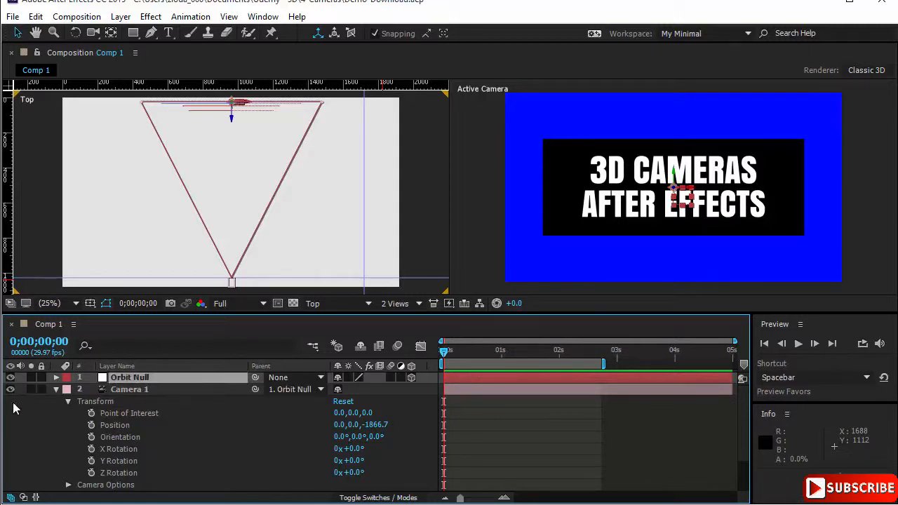
- Show only the Anchor Point, Position and Rotation properties of the Orbit Null layer in the timeline
click(56, 377)
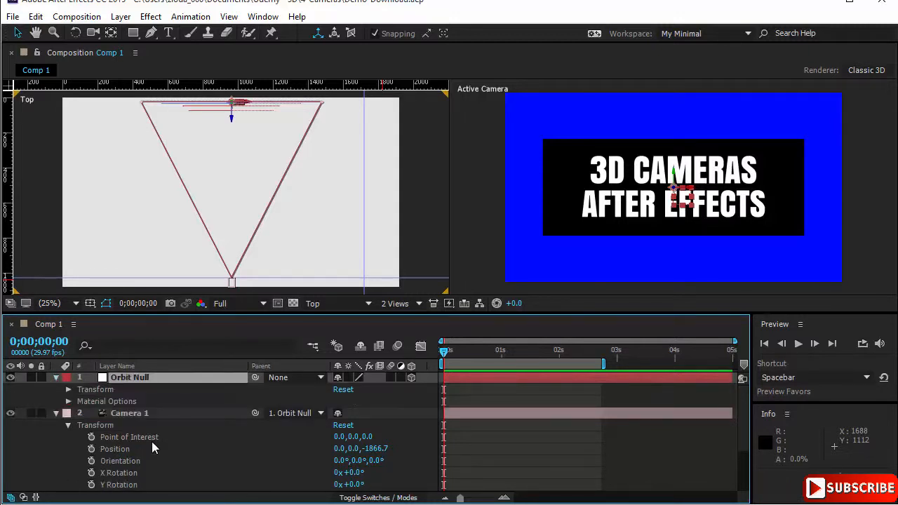
click(68, 388)
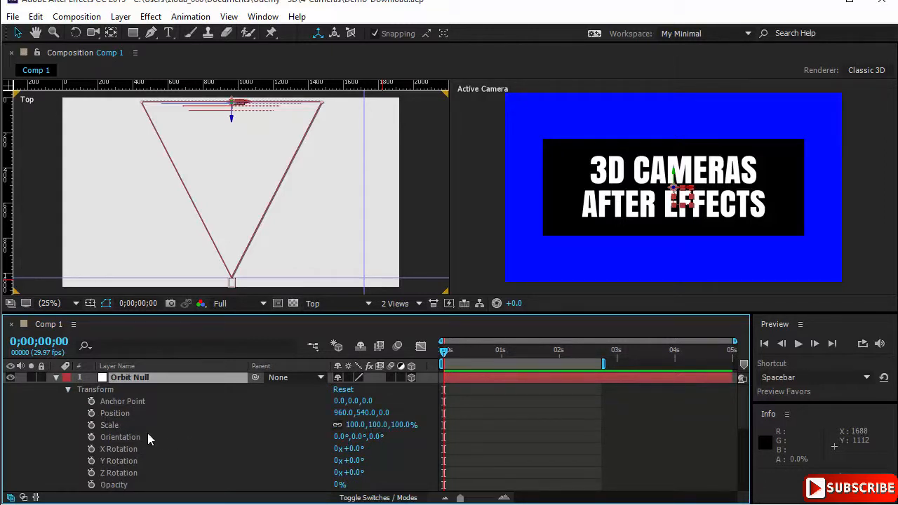
click(155, 379)
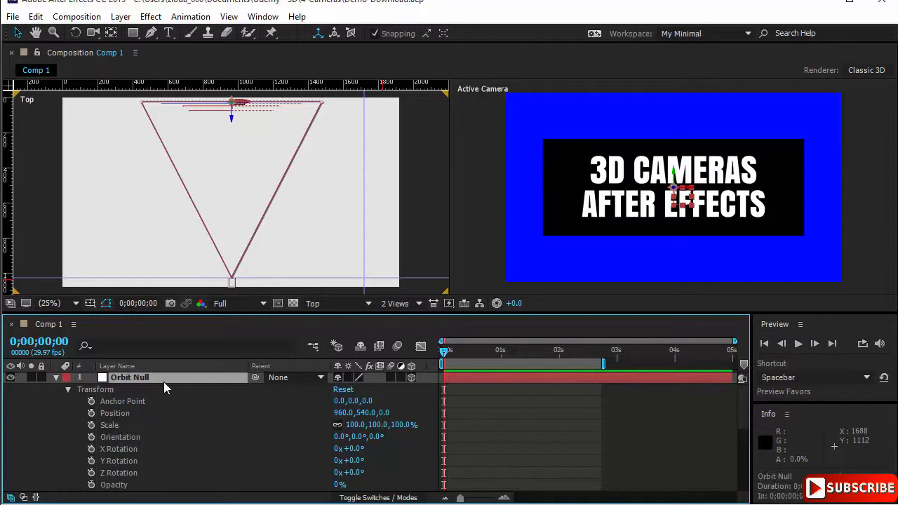
key(p)
key(shift+a)
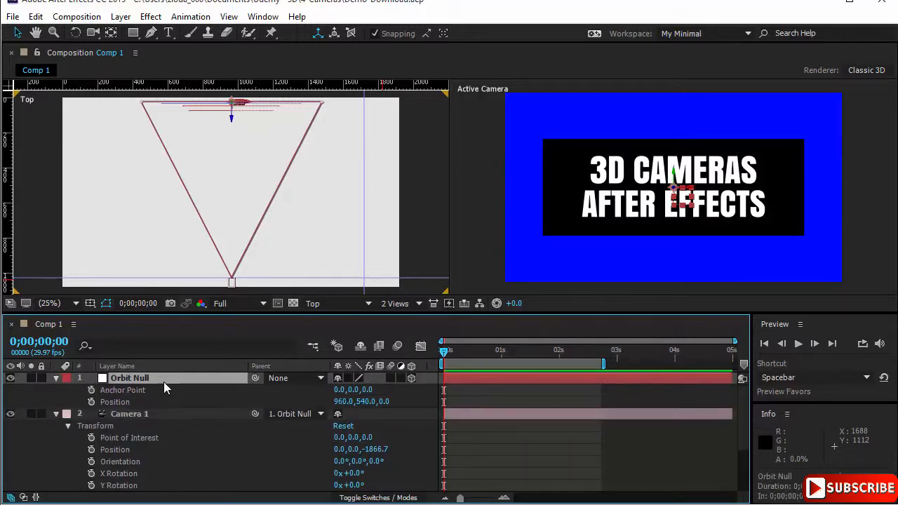
key(shift+r)
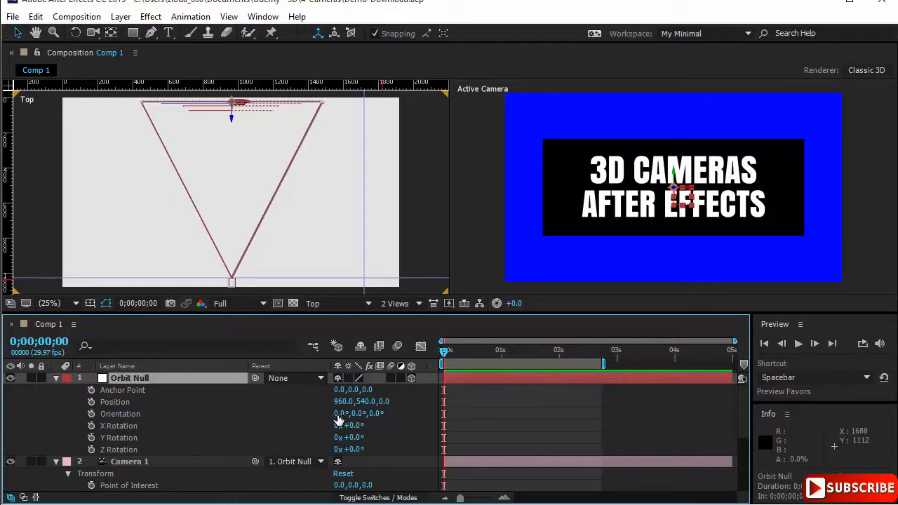
- Try changing the Orbit Null's X orientation and moving the camera body sideways in the Top view, undoing each change
drag(342, 414, 358, 417)
key(ctrl+z)
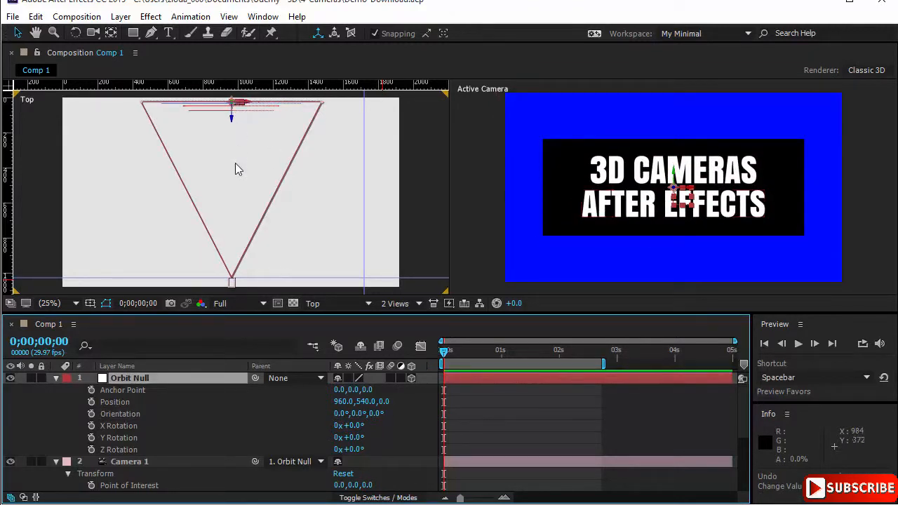
mouse_move(234, 288)
mouse_down()
mouse_move(271, 280)
mouse_move(222, 280)
mouse_up()
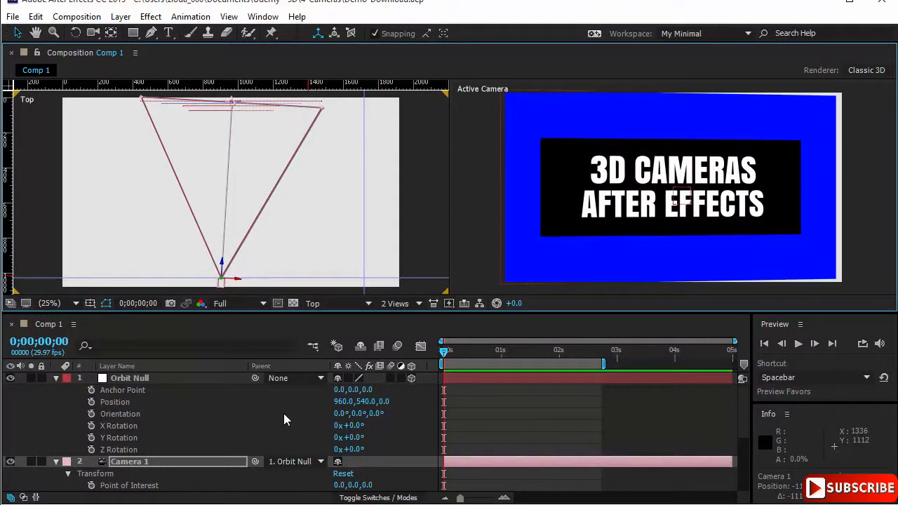
key(ctrl+z)
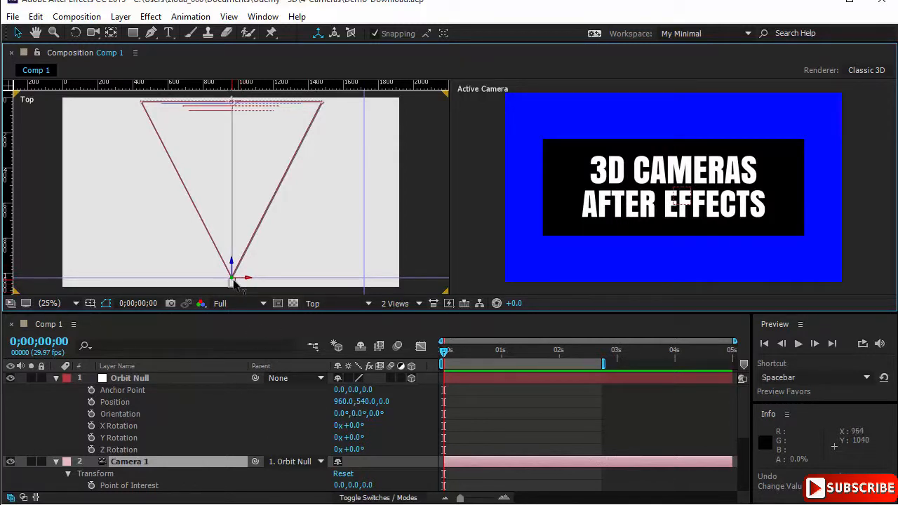
- Shift the camera's point of interest to about -766 on the Y axis, move the camera body slightly sideways, and undo both changes
drag(234, 283, 300, 281)
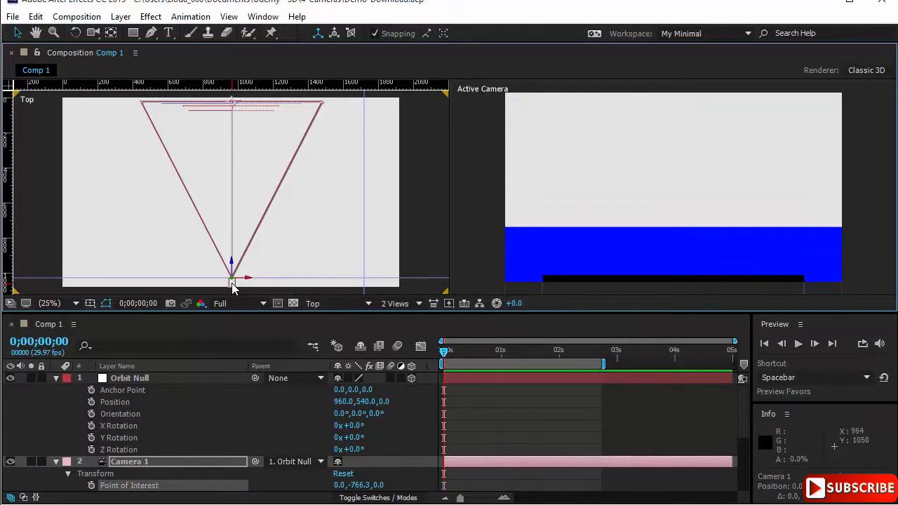
mouse_move(233, 283)
mouse_down()
mouse_move(284, 280)
mouse_move(222, 282)
mouse_up()
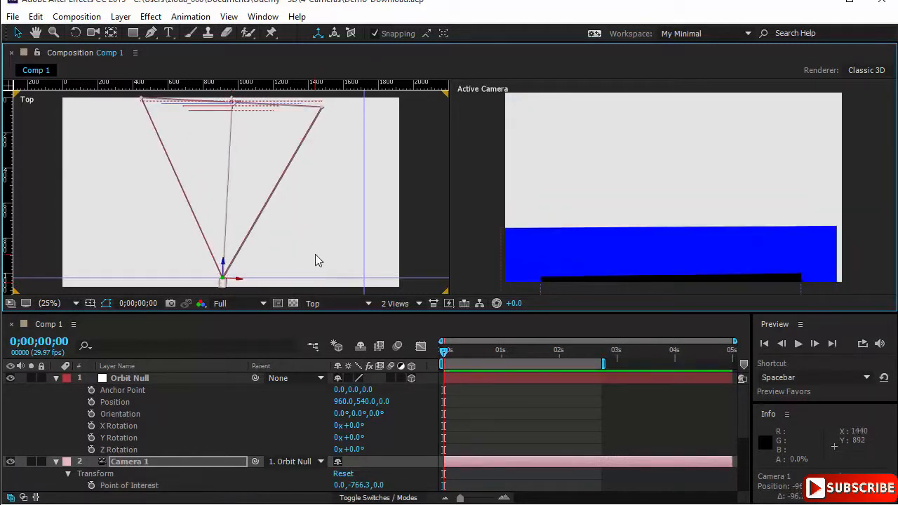
key(ctrl+z)
key(ctrl+z)
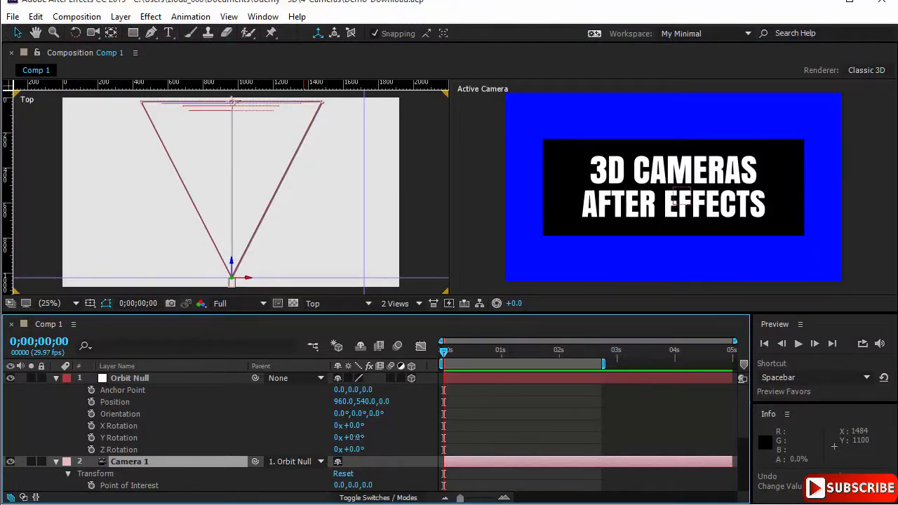
- Rotate the Orbit Null to a Y Rotation of -5° and a Z Rotation of 142°, and set both back to 0°
drag(355, 441, 333, 437)
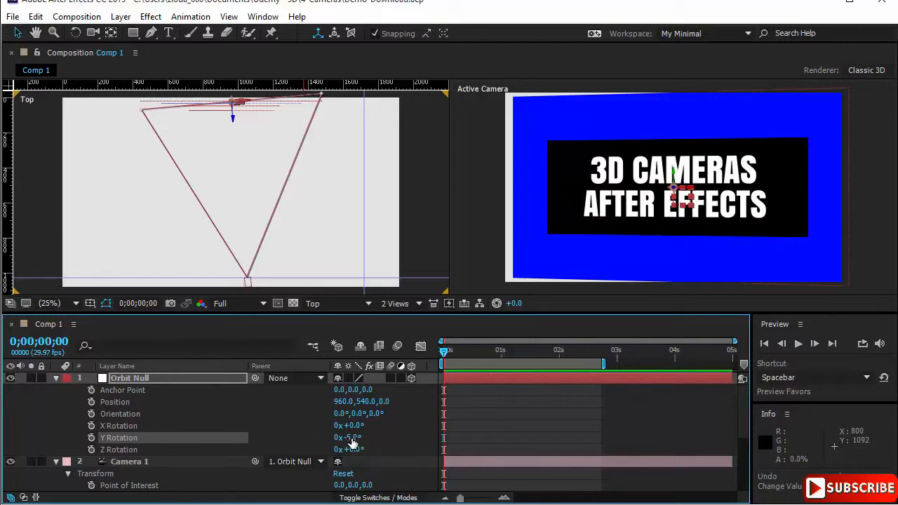
drag(348, 438, 435, 433)
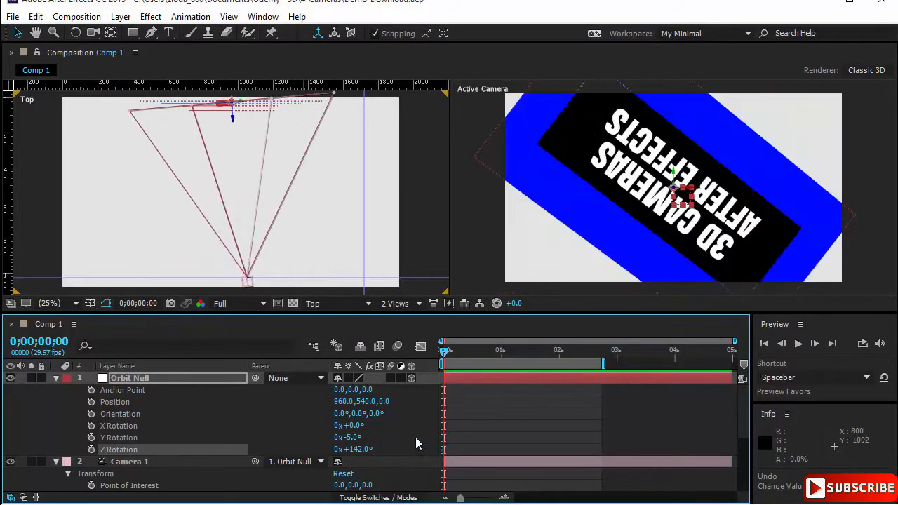
click(349, 448)
text(0)
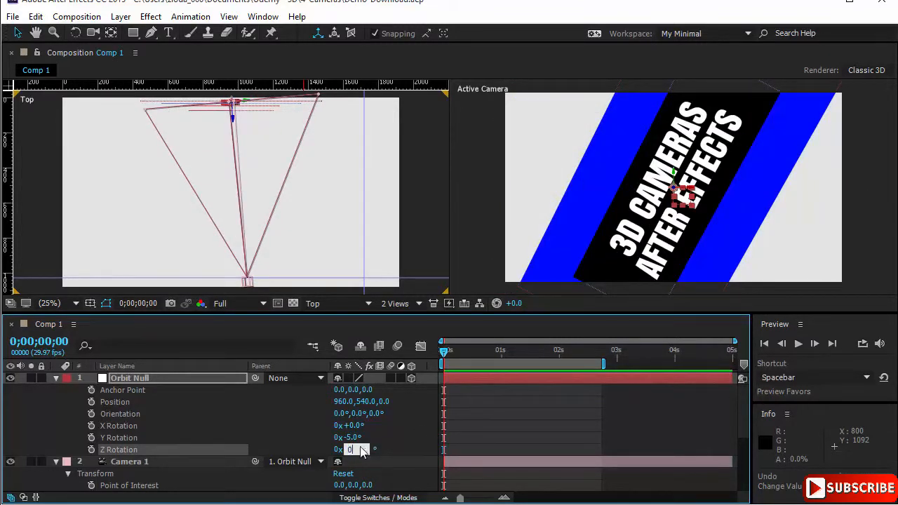
key(Return)
click(351, 437)
text(0)
key(Return)
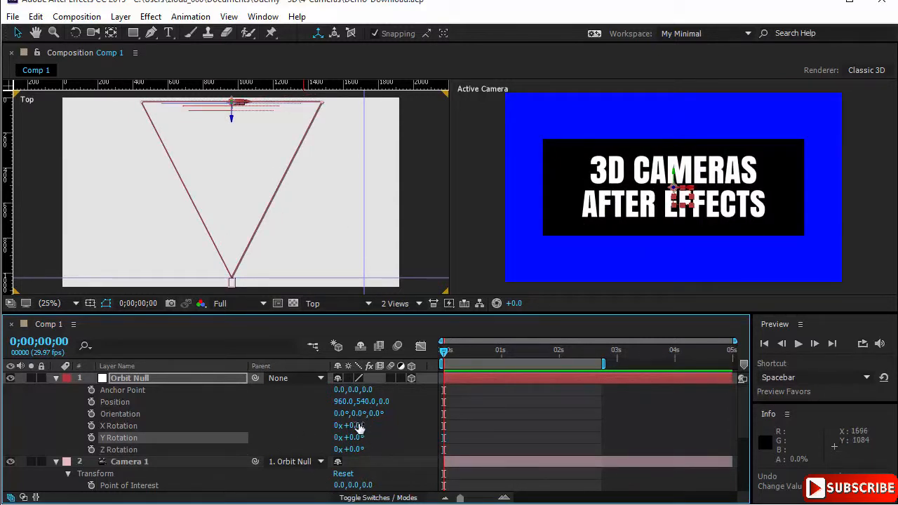
- Switch the Top viewport to the Left view and rotate the Orbit Null to X -11°, Y 64° and Z 39°
click(332, 304)
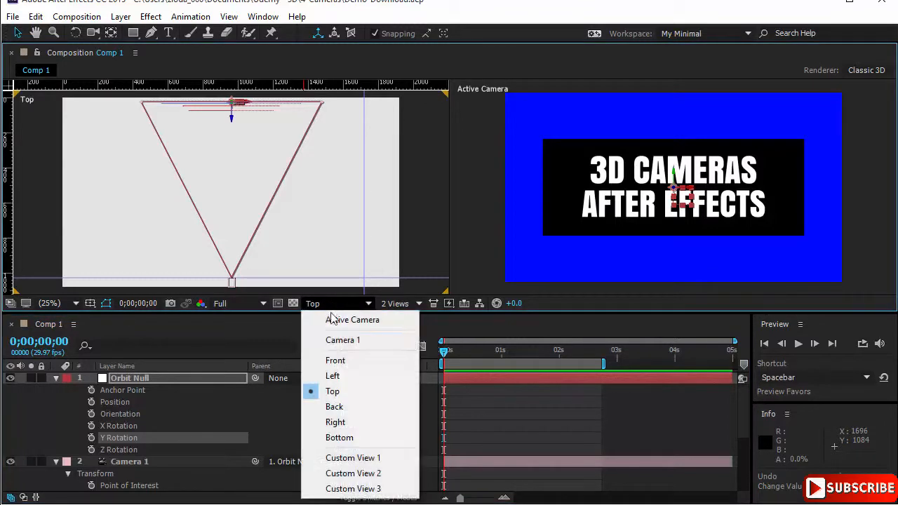
click(349, 377)
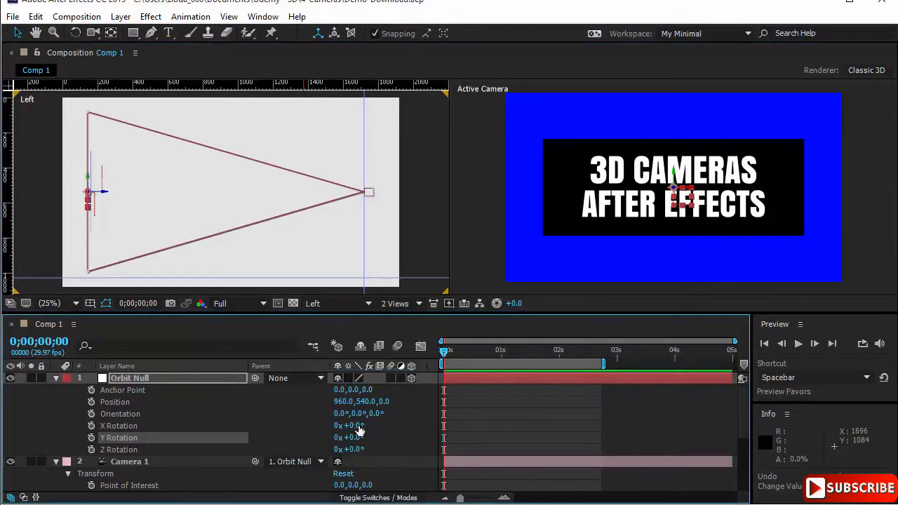
mouse_move(359, 429)
mouse_down()
mouse_move(395, 429)
mouse_move(354, 432)
mouse_up()
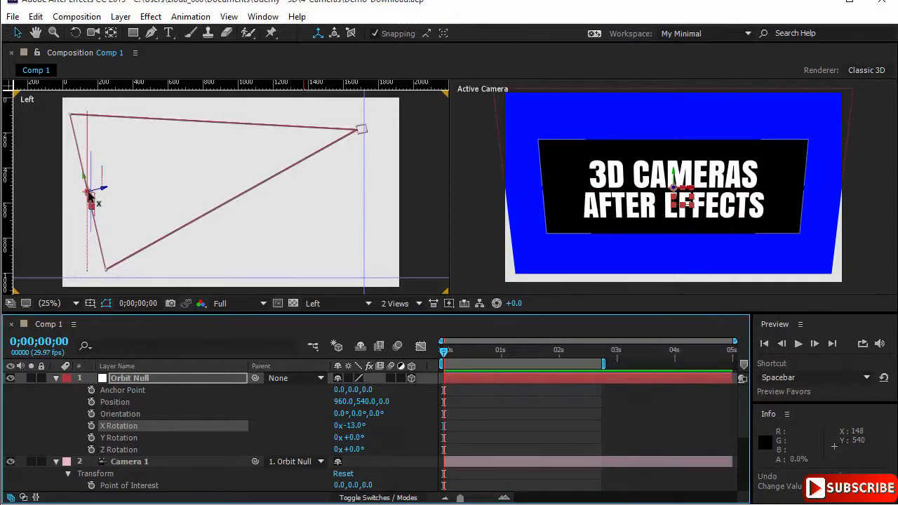
click(179, 382)
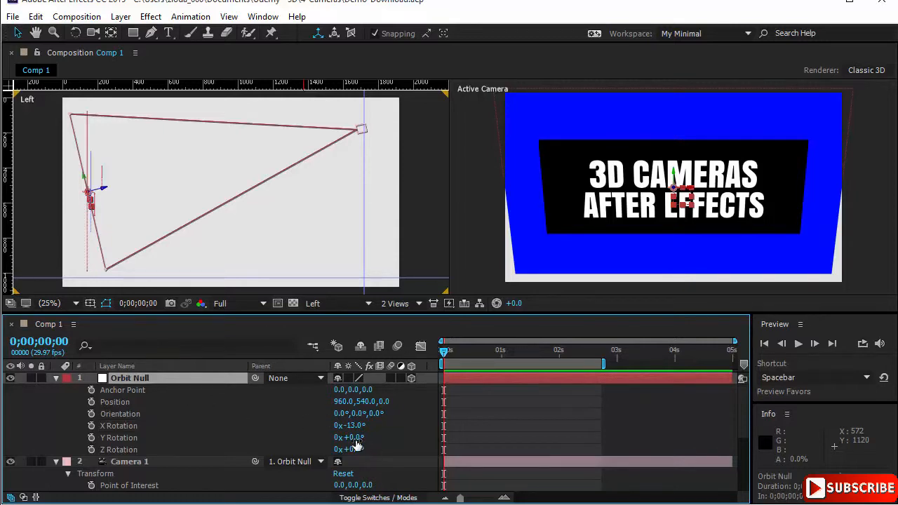
mouse_move(351, 437)
mouse_down()
mouse_move(357, 457)
mouse_move(390, 449)
mouse_move(387, 435)
mouse_move(400, 436)
mouse_move(366, 429)
mouse_up()
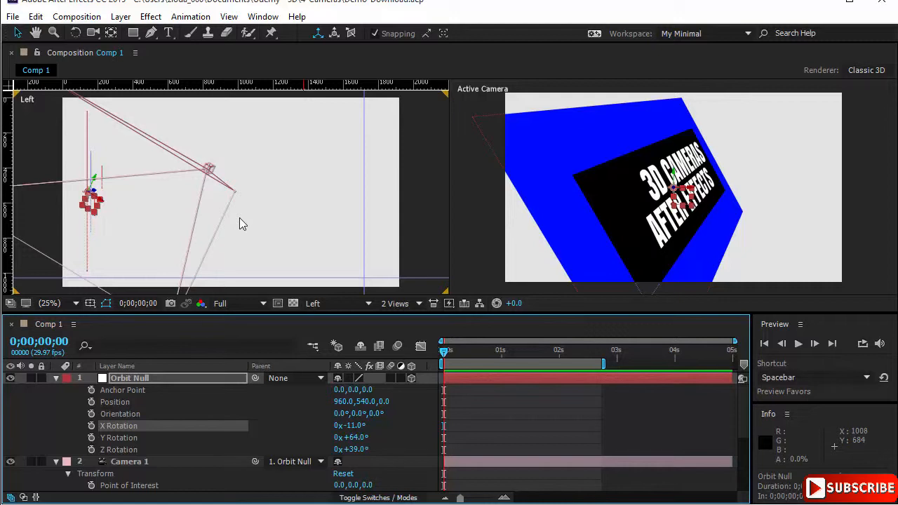
scroll(193, 411, down, 3)
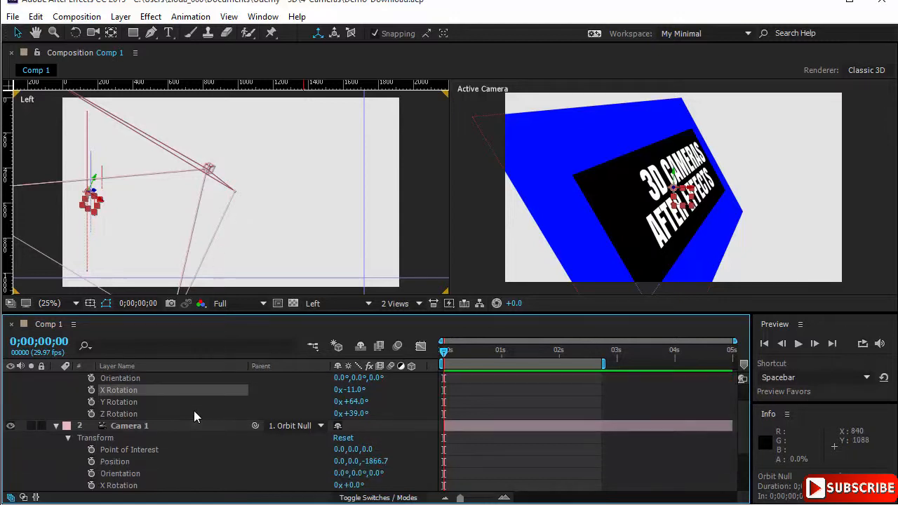
scroll(194, 417, down, 2)
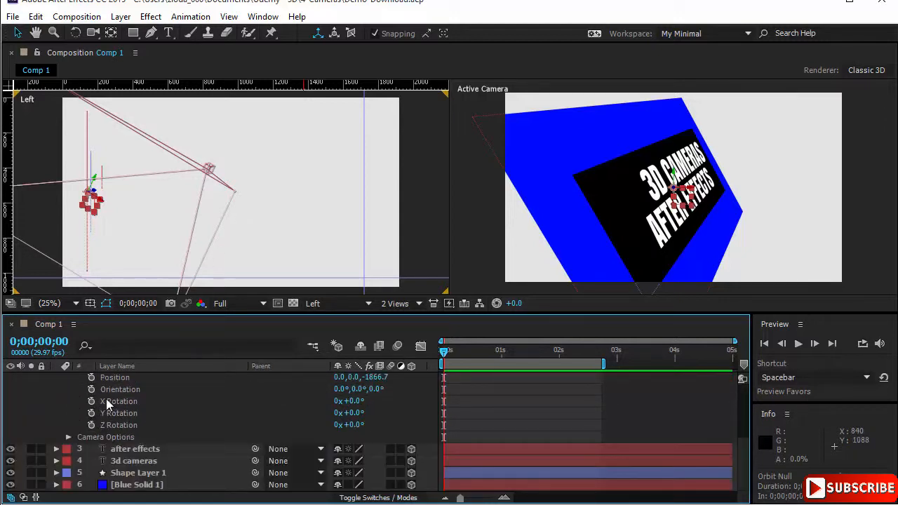
scroll(228, 402, up, 2)
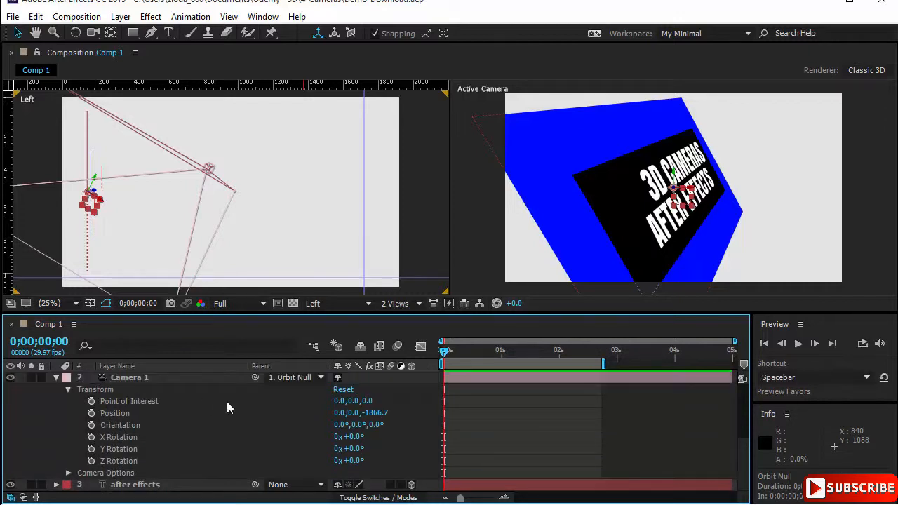
scroll(227, 401, up, 4)
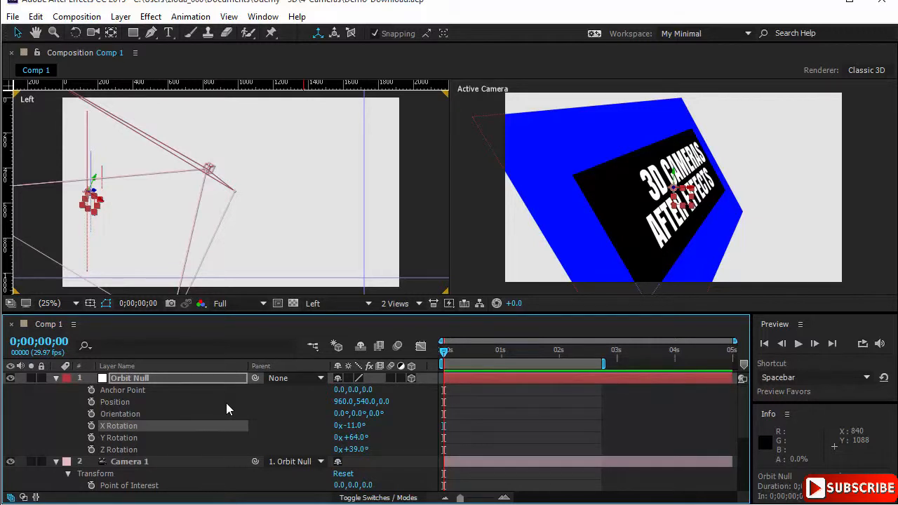
scroll(225, 403, down, 5)
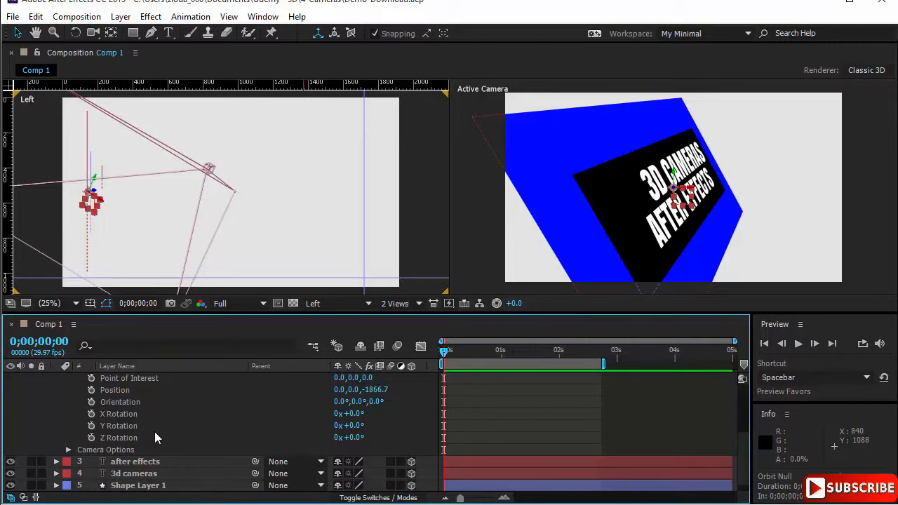
scroll(155, 432, up, 5)
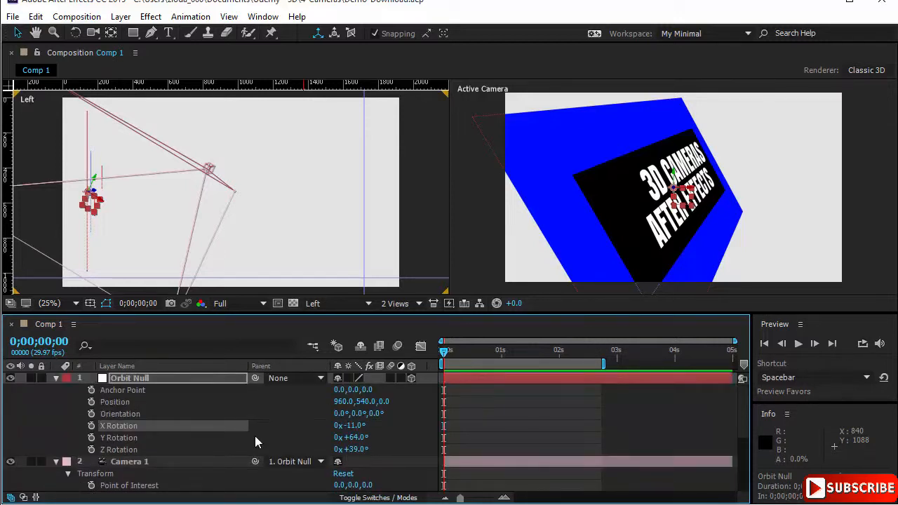